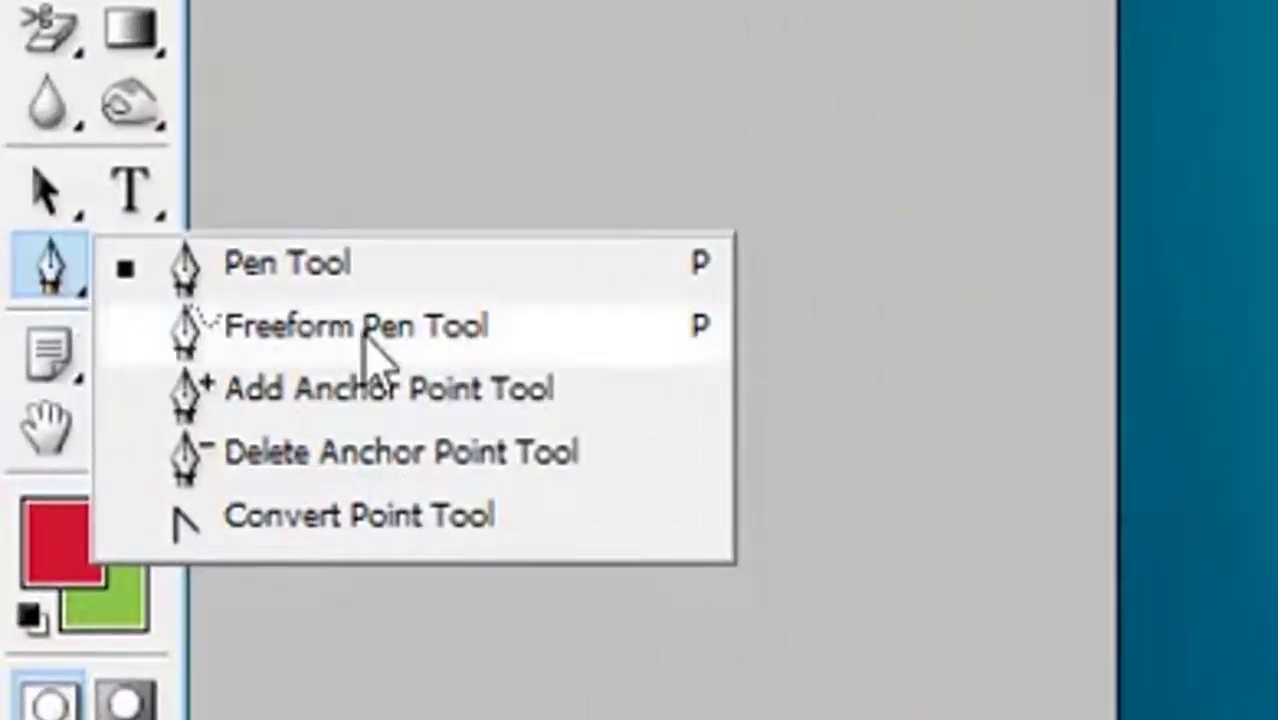
- Trace a Freeform Pen outline up the shirt and hair, make it a selection, and drag it
left_click(368, 338)
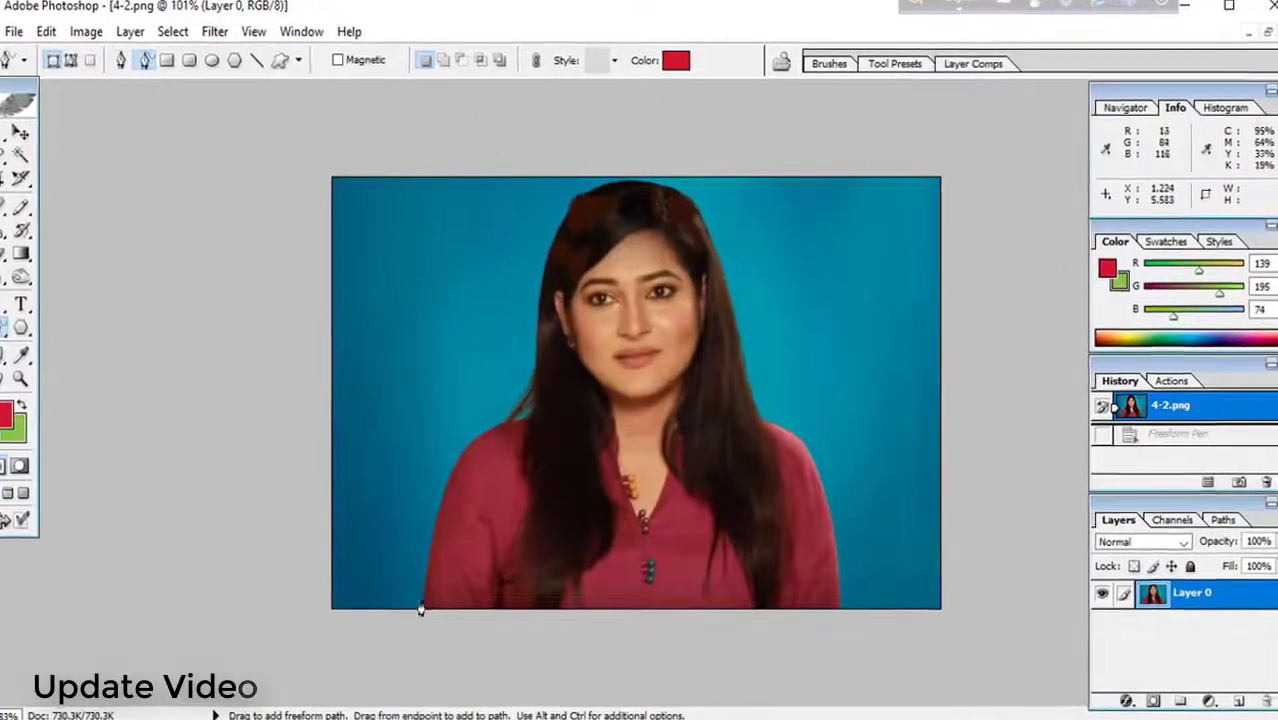
left_click_drag(420, 610, 444, 511)
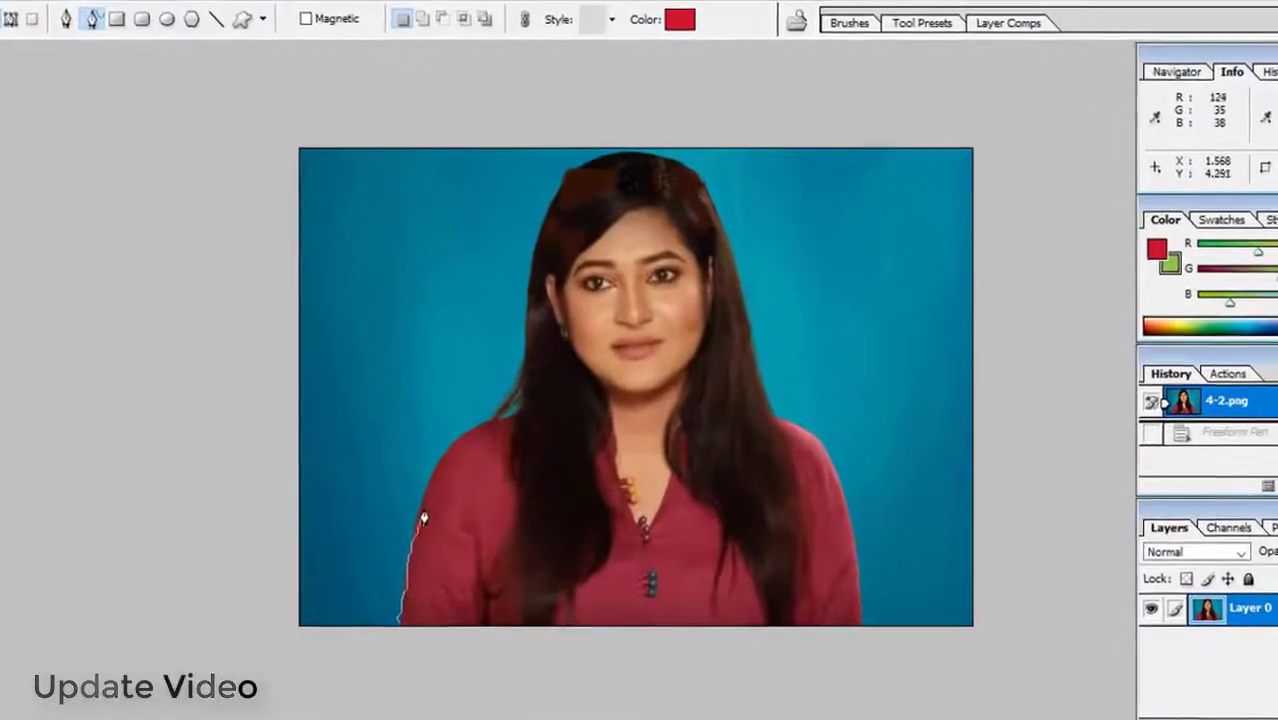
mouse_move(424, 518)
left_mouse_down()
mouse_move(562, 209)
mouse_move(752, 182)
mouse_move(824, 414)
mouse_move(862, 422)
mouse_move(918, 505)
mouse_move(975, 700)
mouse_move(606, 708)
left_mouse_up()
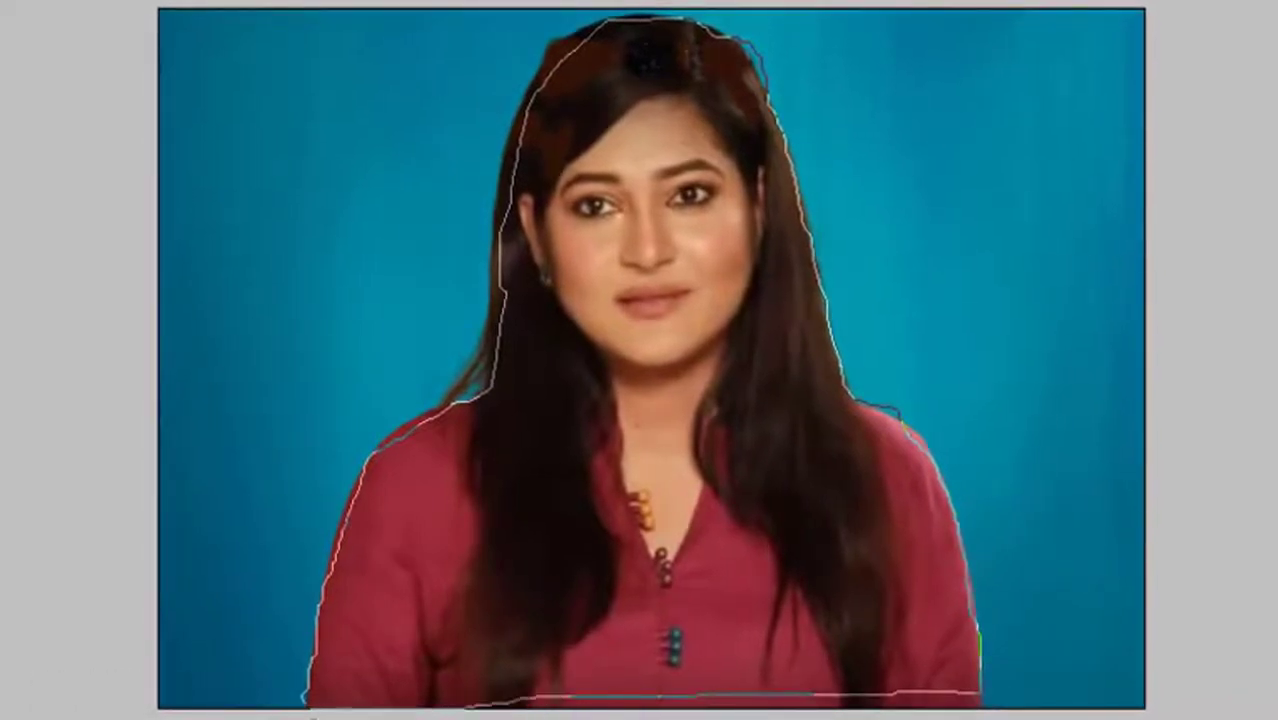
key("ctrl+Return")
mouse_move(530, 445)
left_mouse_down()
mouse_move(587, 500)
mouse_move(509, 487)
mouse_move(585, 491)
mouse_move(599, 462)
mouse_move(571, 442)
left_mouse_up()
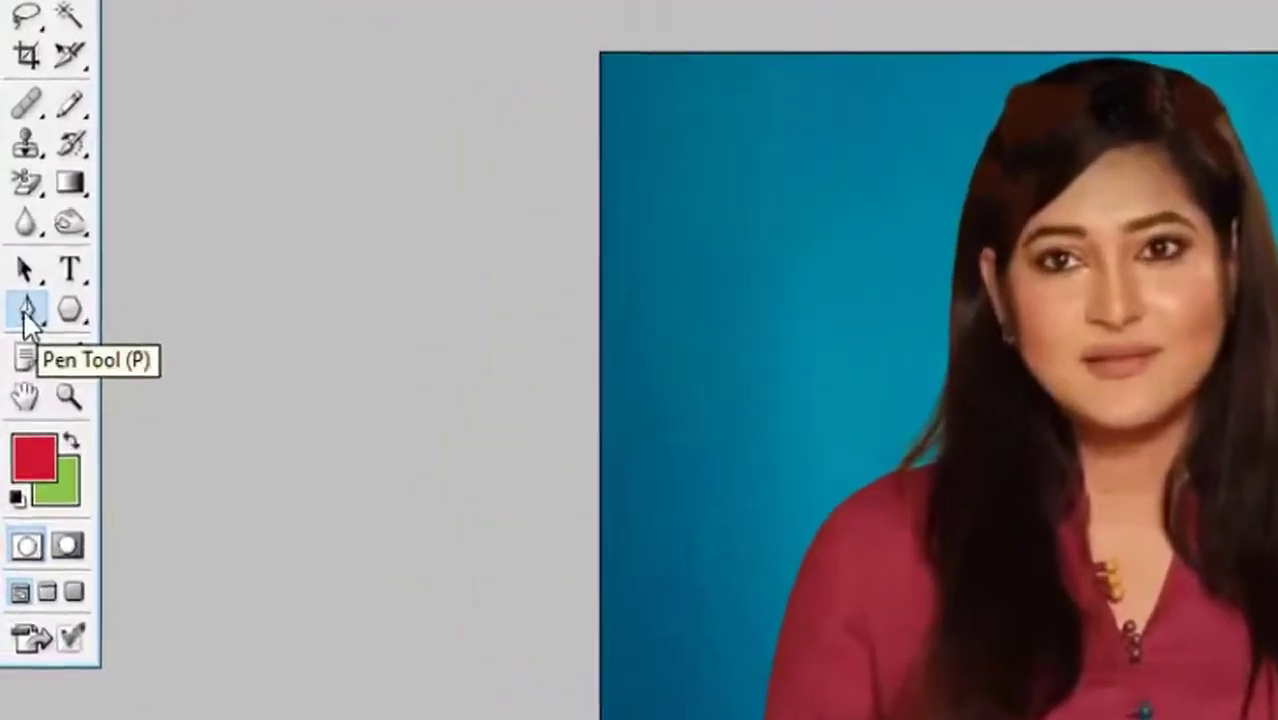
- Browse the pen tool modes and settle on the standard Pen Tool
left_click(28, 303)
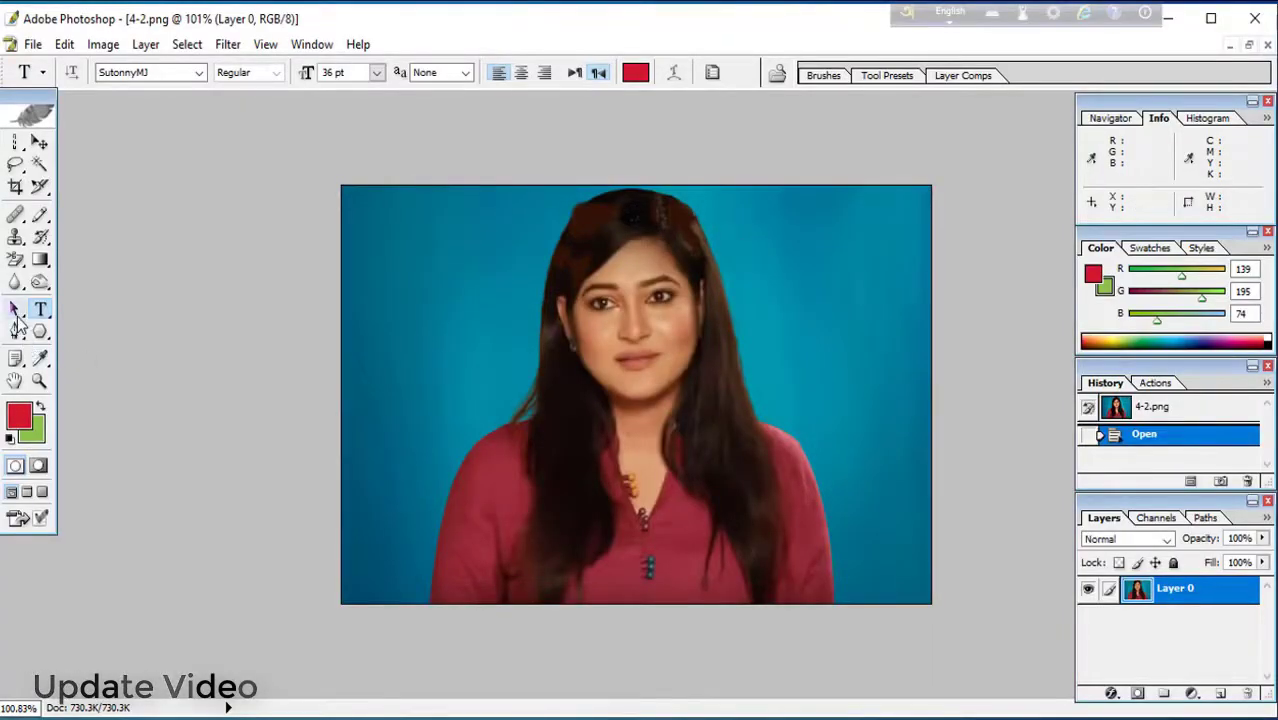
left_click(15, 311)
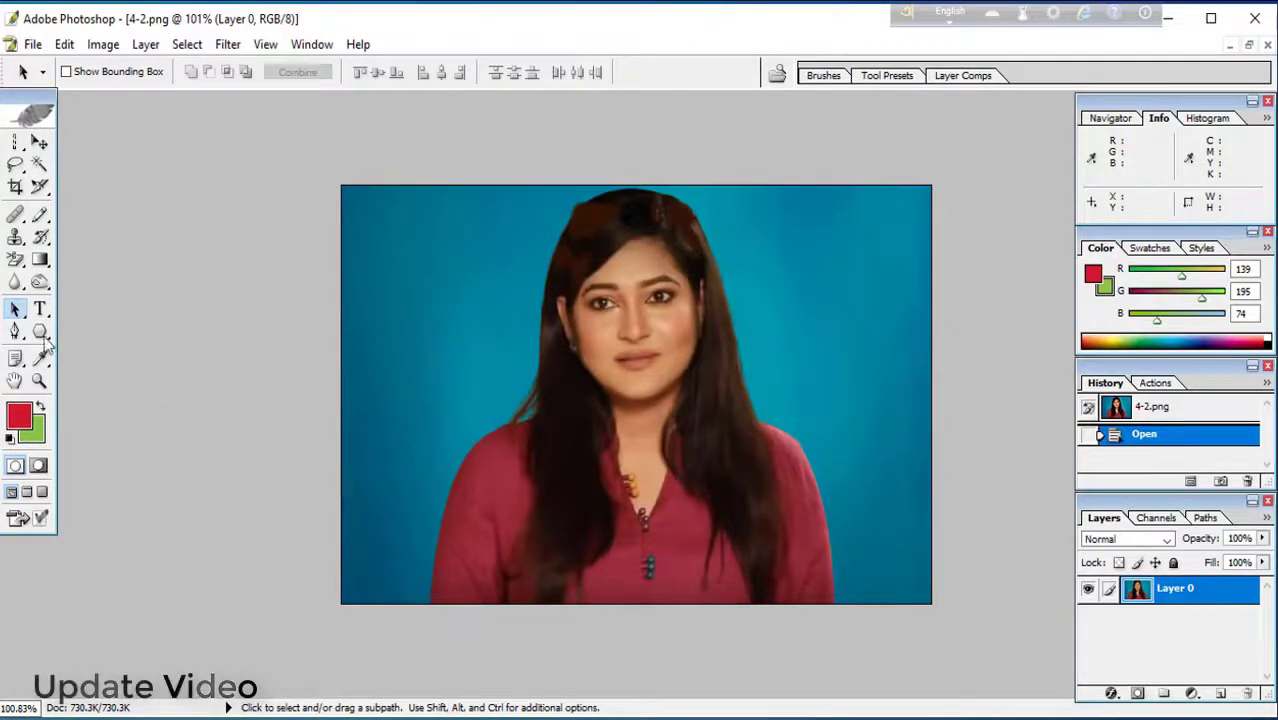
key("p")
- Place four anchors up the left shoulder and set the new shape layer's opacity to 0%
left_click(429, 600)
left_click(438, 537)
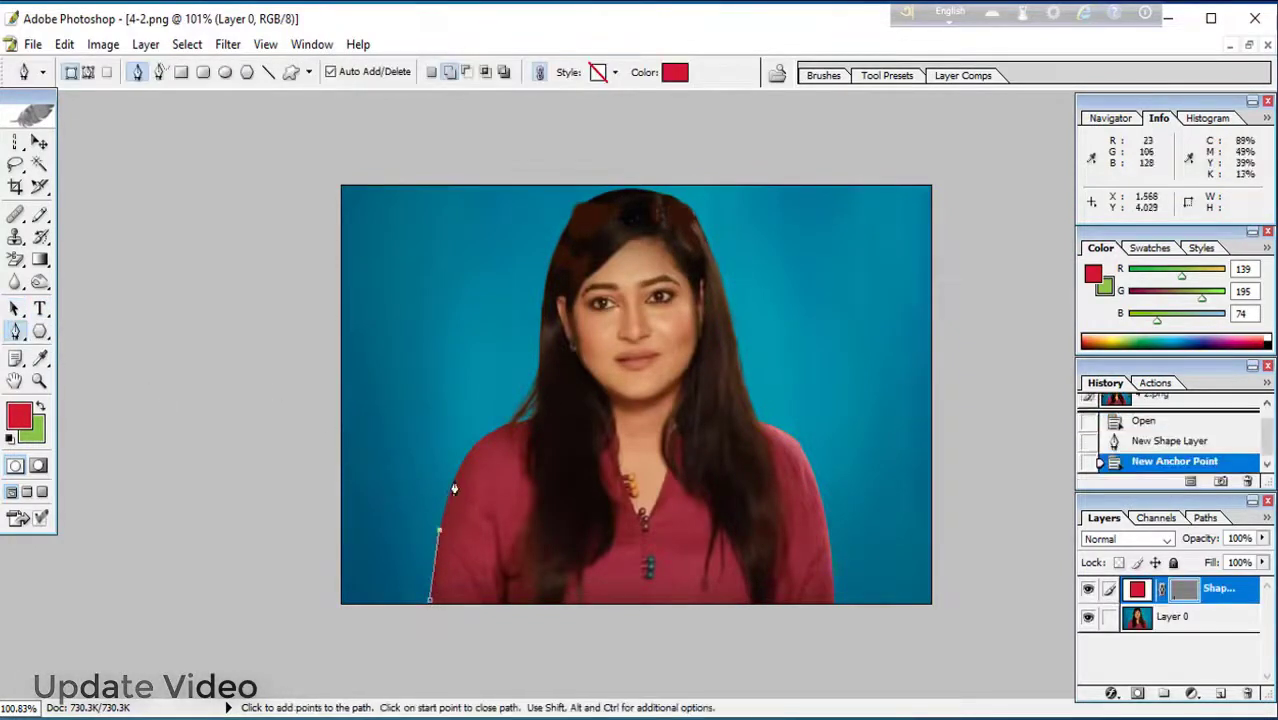
left_click(455, 481)
left_click(467, 459)
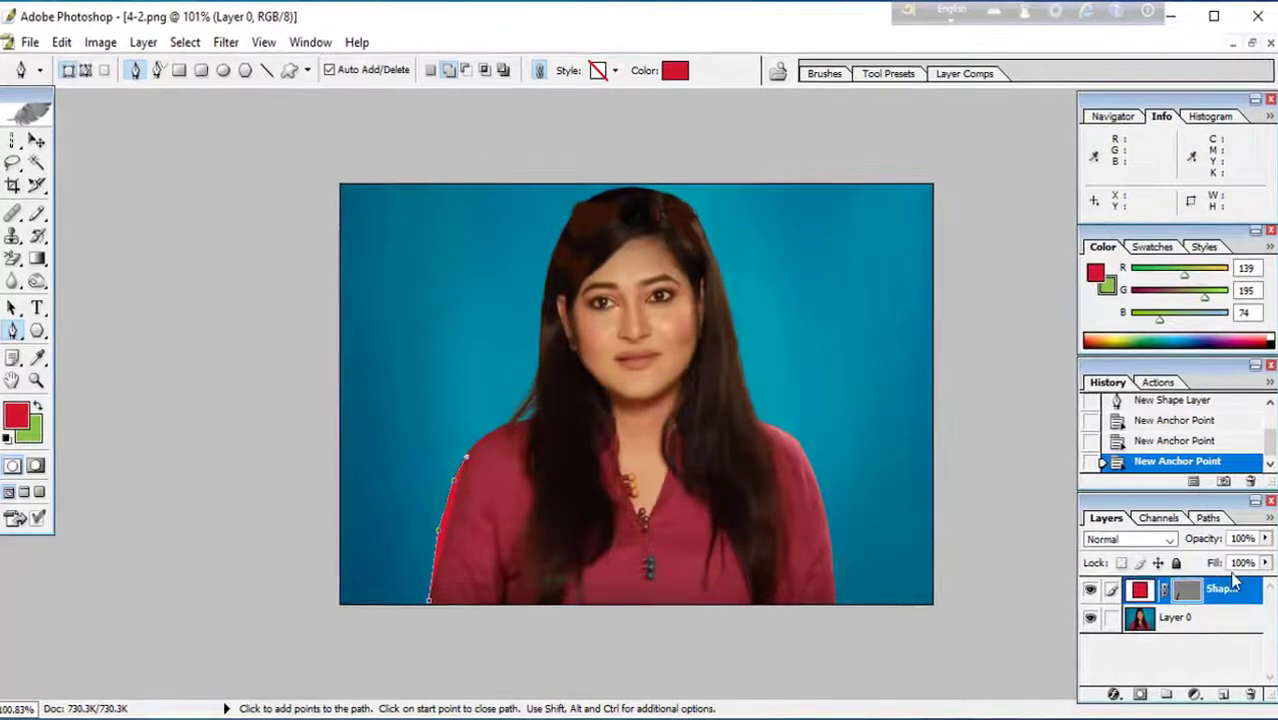
left_click(1264, 562)
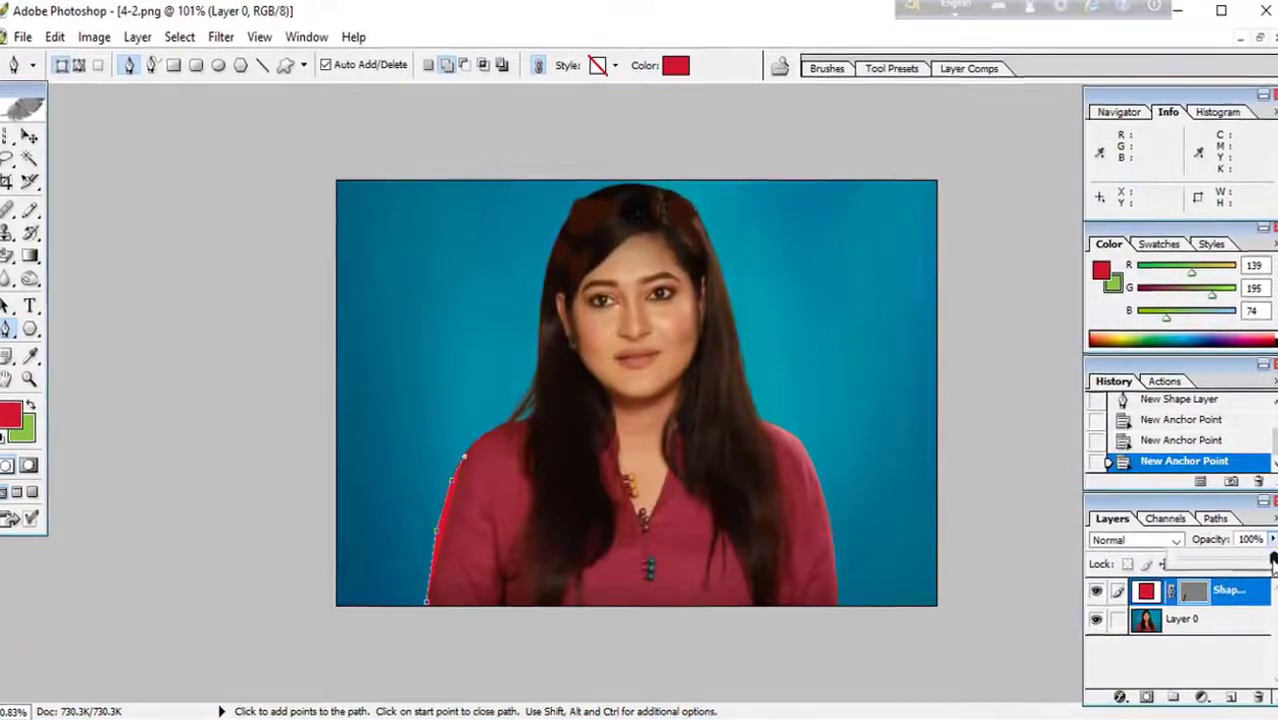
left_click_drag(1266, 562, 1174, 560)
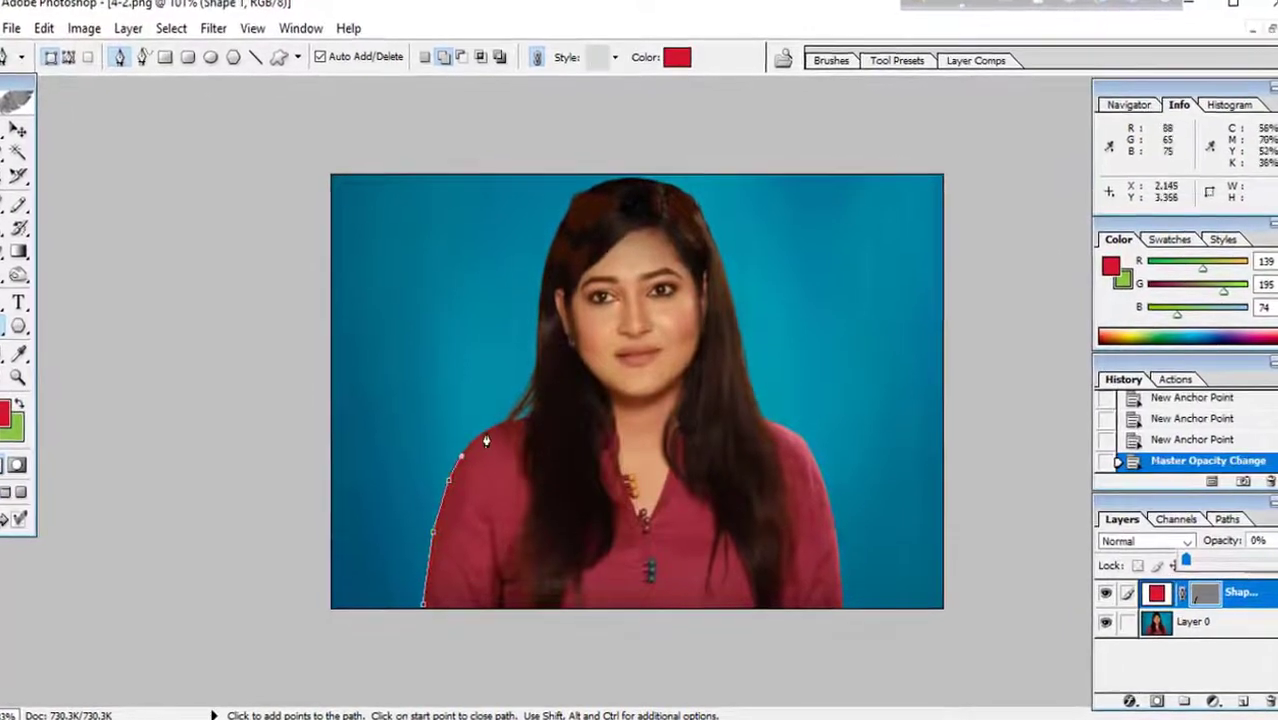
- Add anchors up the shoulder, around the hair and head, and down the right shirt side
left_click(485, 432)
left_click(522, 424)
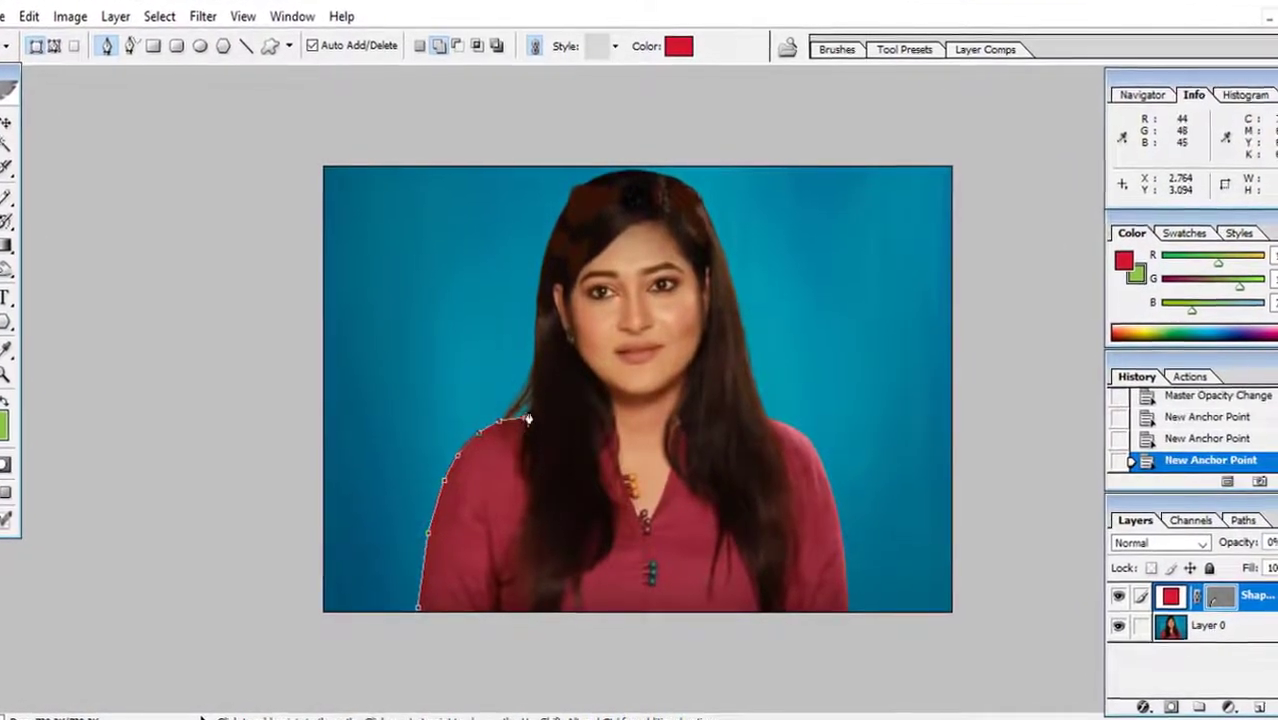
left_click(534, 374)
left_click(534, 331)
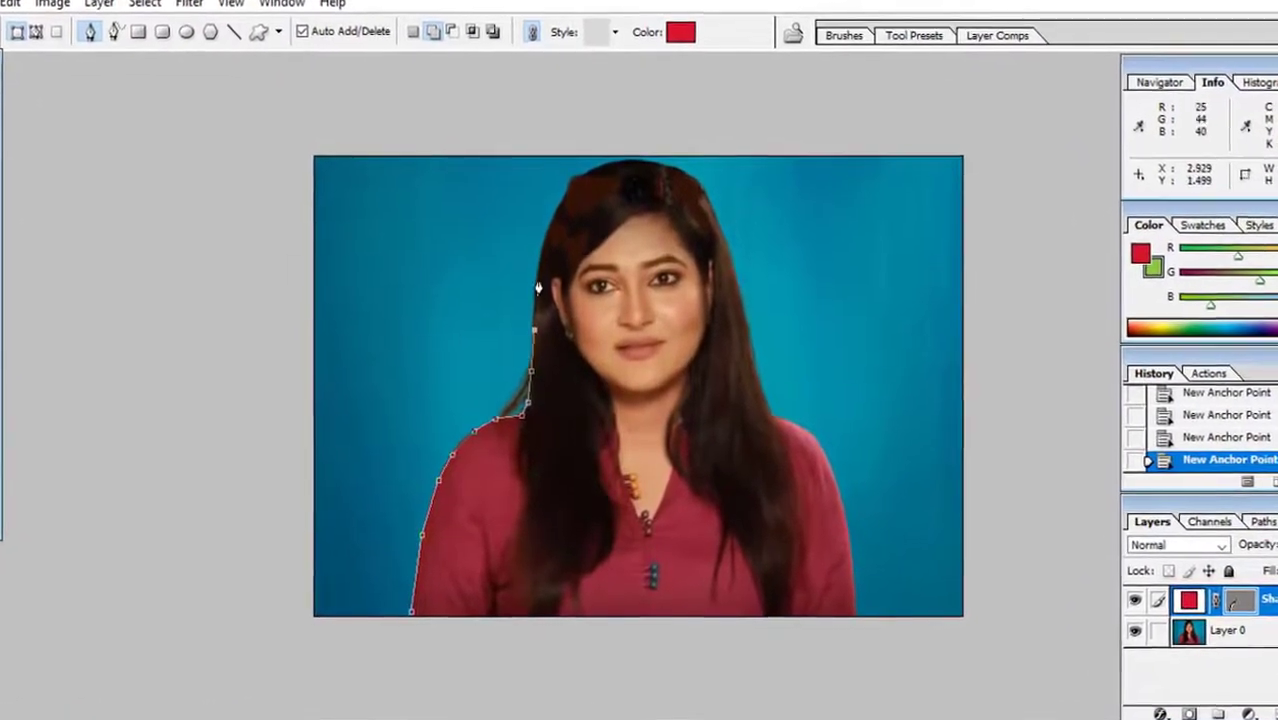
left_click(544, 245)
left_click(555, 214)
left_click(567, 181)
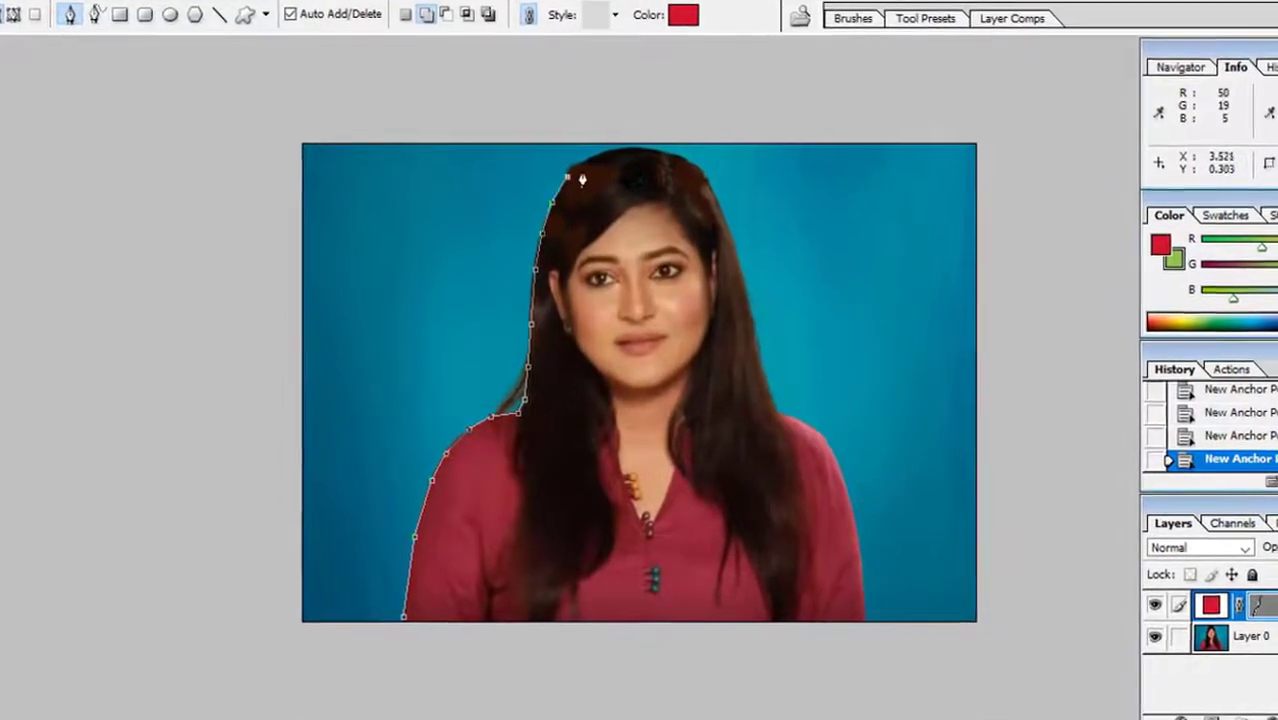
left_click(582, 161)
left_click(608, 156)
left_click(681, 147)
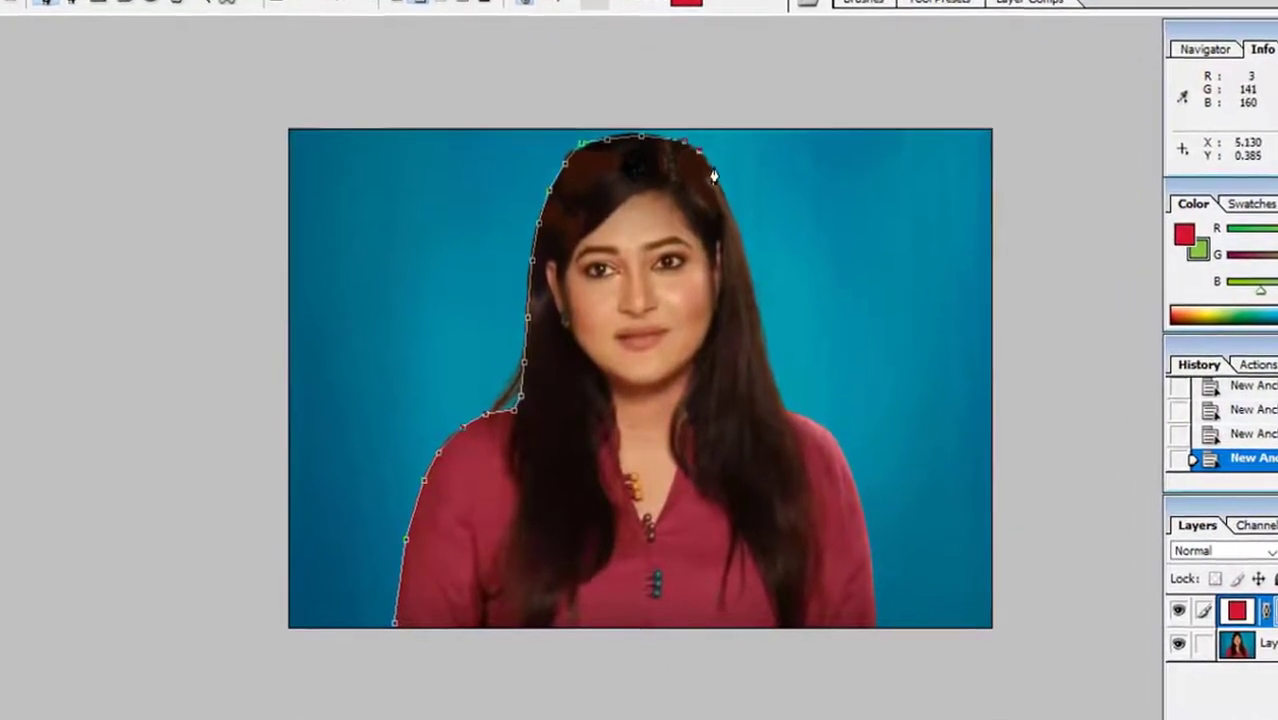
left_click(714, 171)
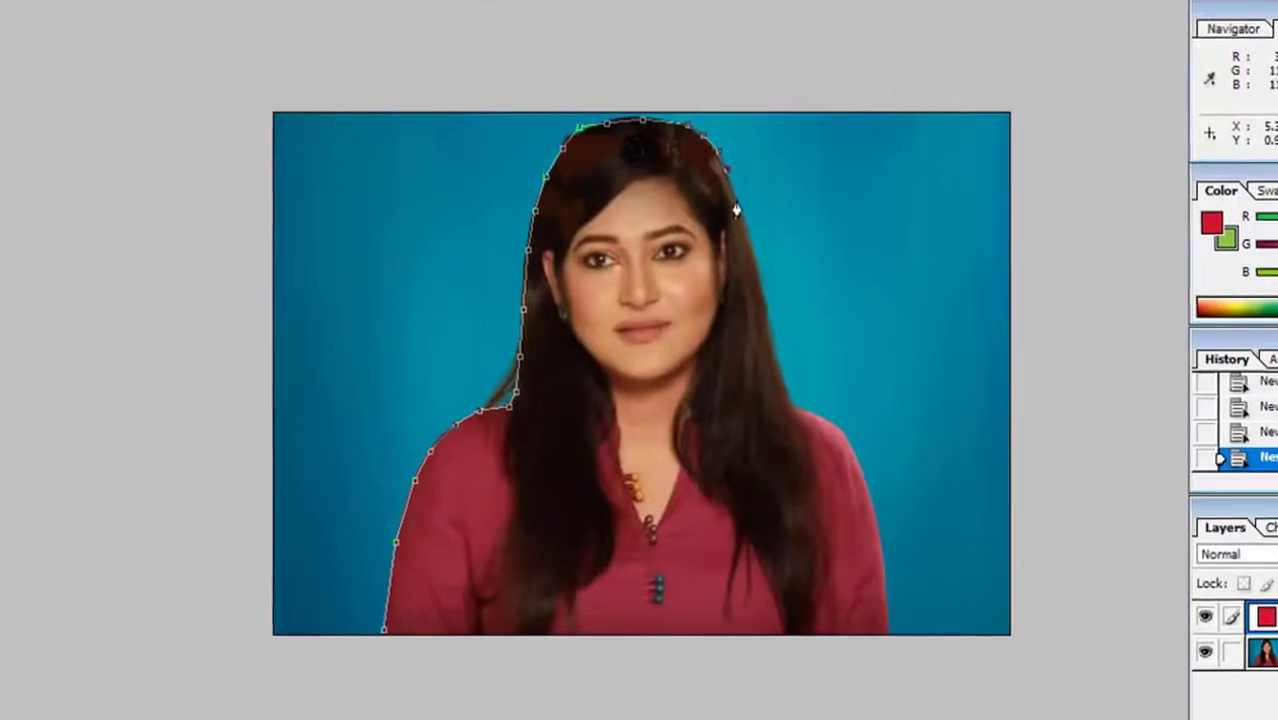
left_click(742, 222)
left_click(762, 306)
left_click(786, 338)
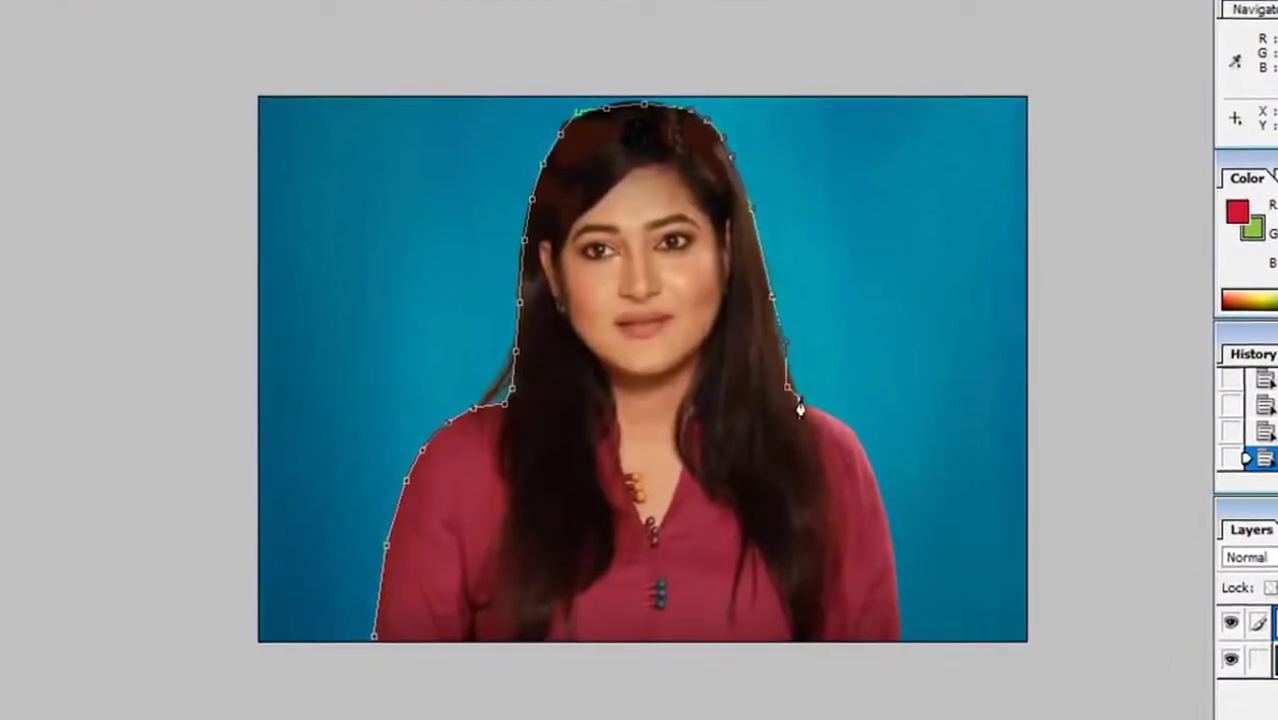
left_click(800, 395)
left_click(841, 419)
left_click(870, 449)
left_click(888, 500)
left_click(903, 560)
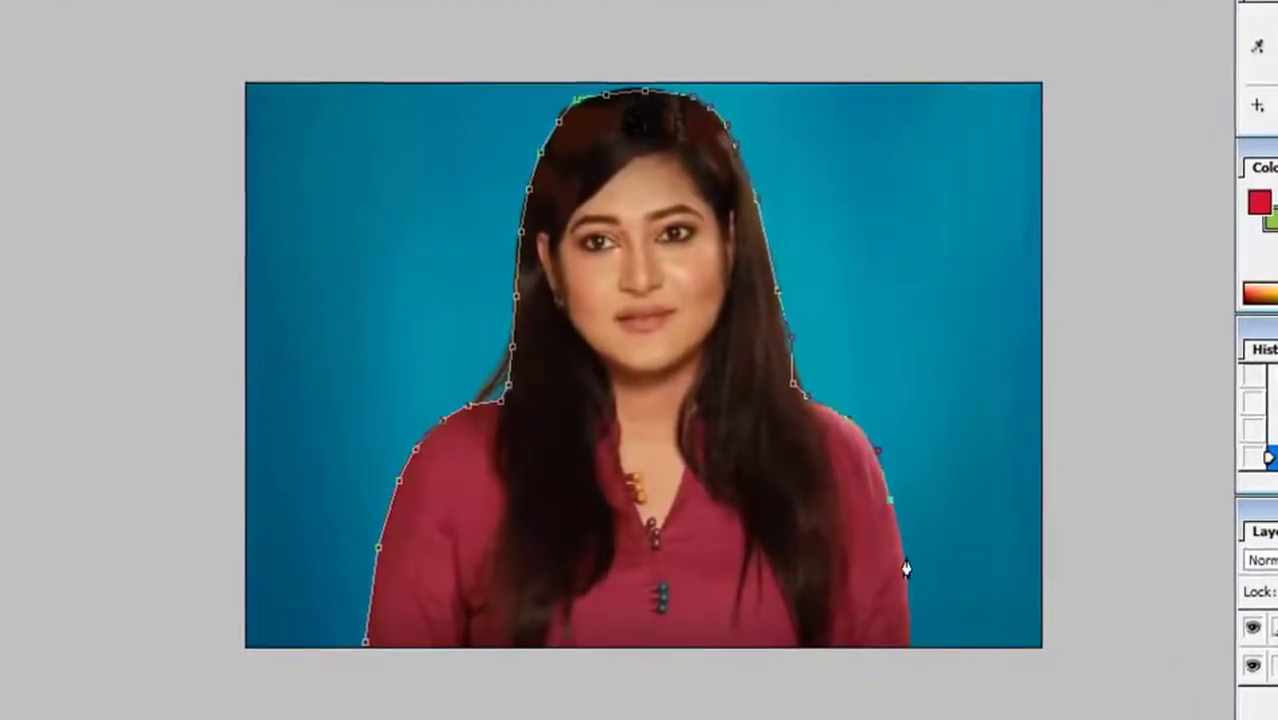
left_click(912, 657)
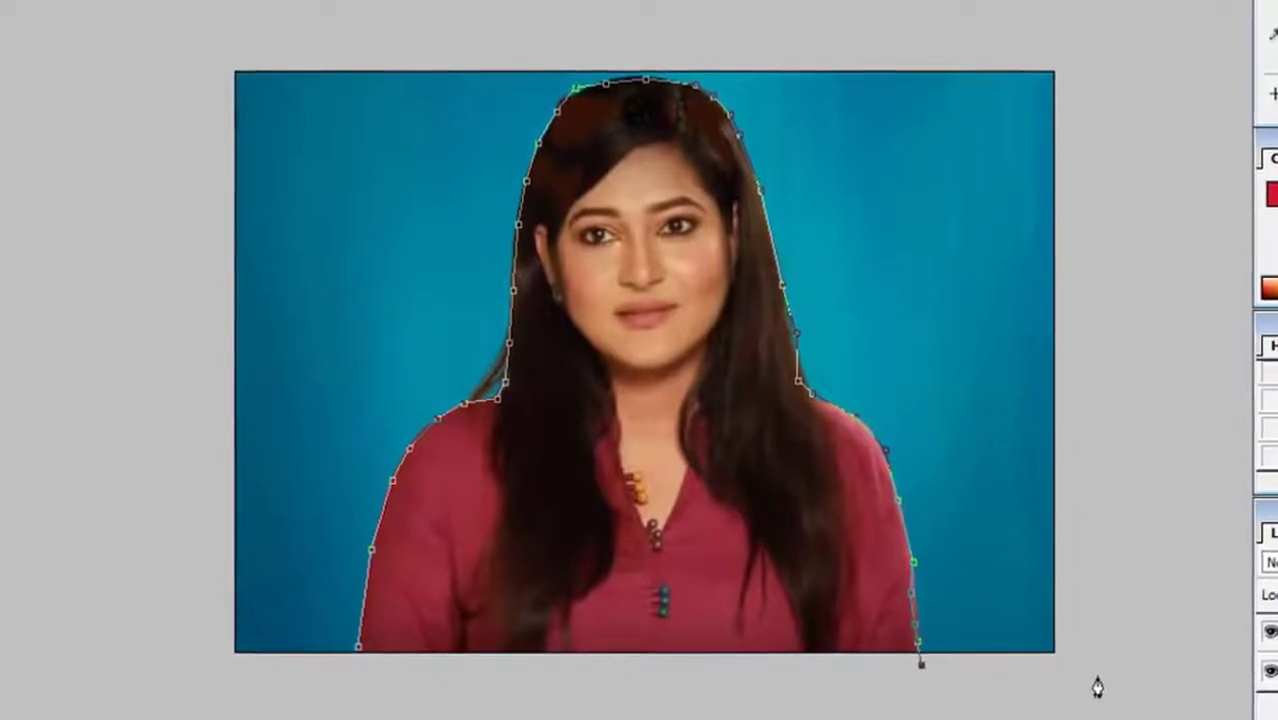
- Loop the outline outside the canvas around right, top and left, closing it at the start anchor
left_click(1045, 692)
left_click(1143, 577)
left_click(1119, 354)
left_click(1106, 159)
left_click(1088, 66)
left_click(1056, 19)
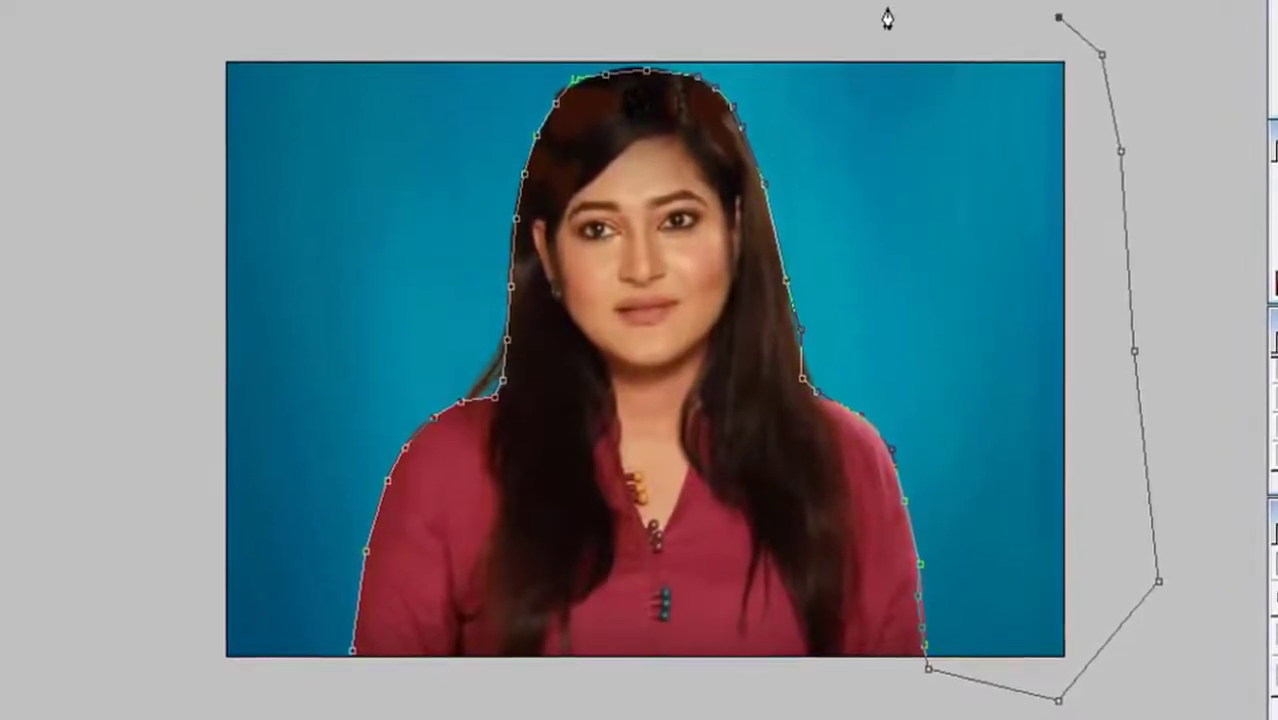
left_click(885, 11)
left_click(691, 28)
left_click(508, 21)
left_click(242, 11)
left_click(182, 76)
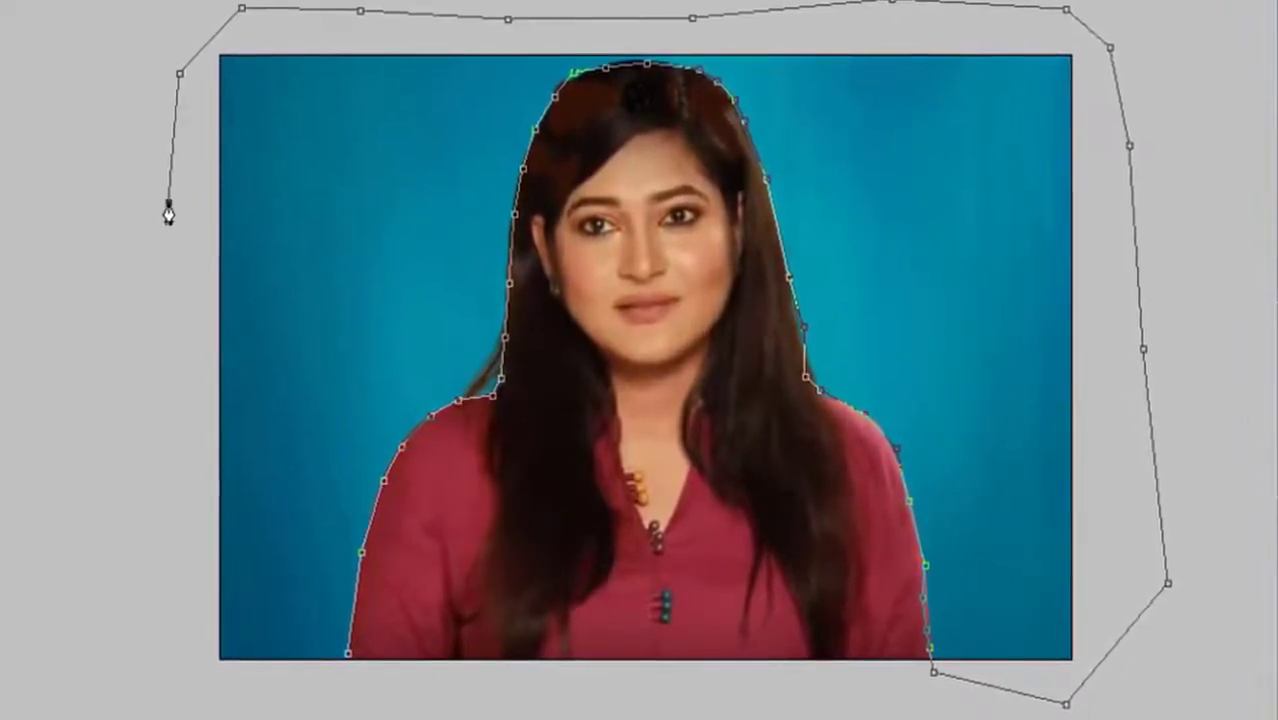
left_click(171, 204)
left_click(182, 286)
left_click(177, 366)
left_click(168, 458)
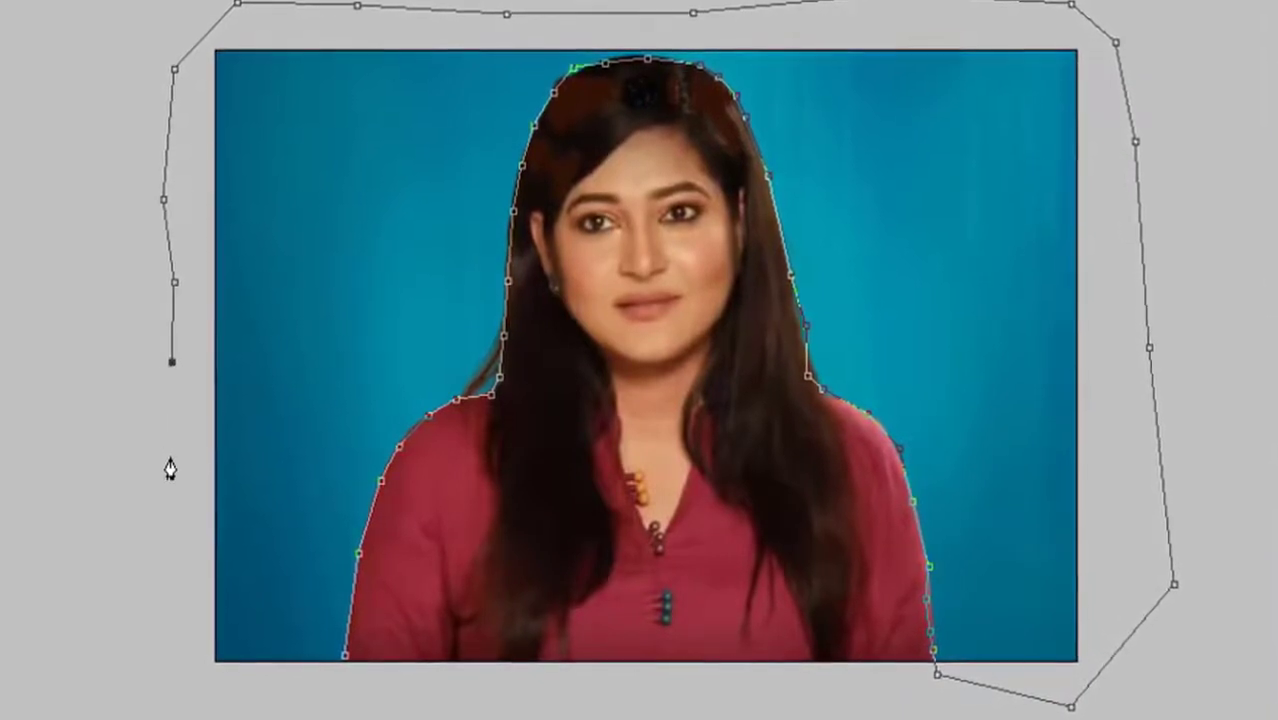
left_click(170, 523)
left_click(178, 603)
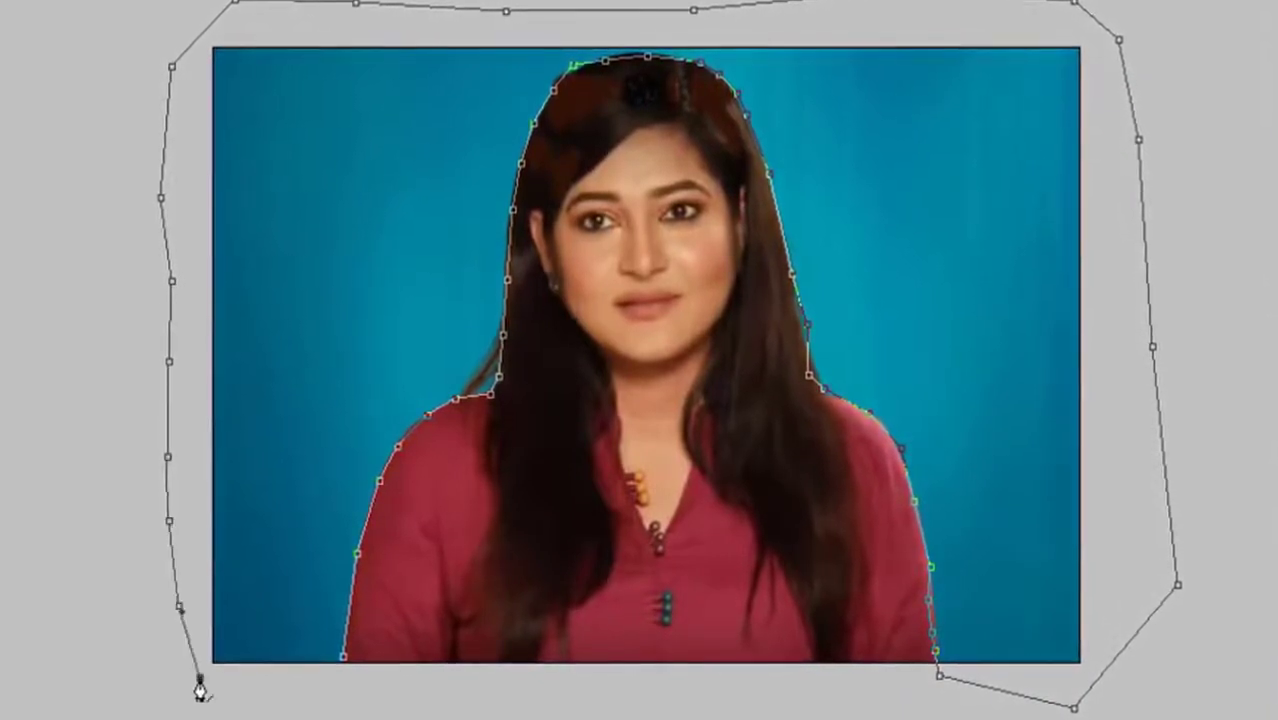
left_click(200, 678)
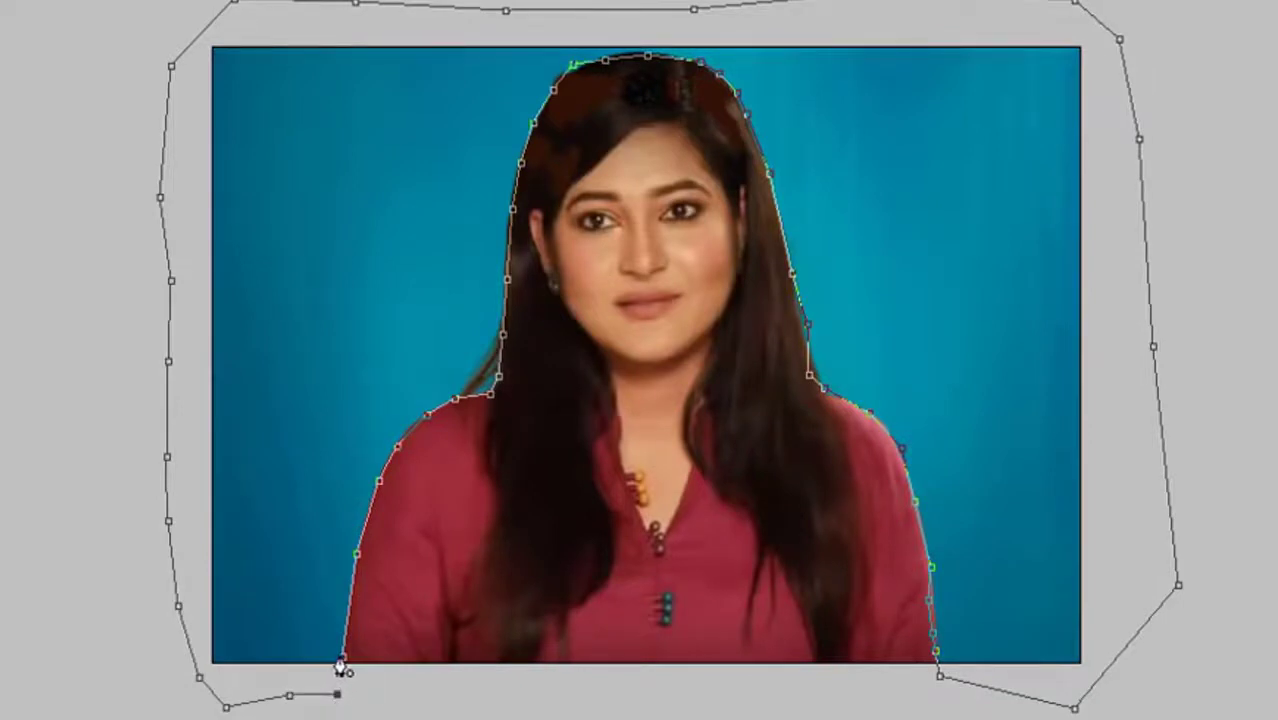
left_click(340, 665)
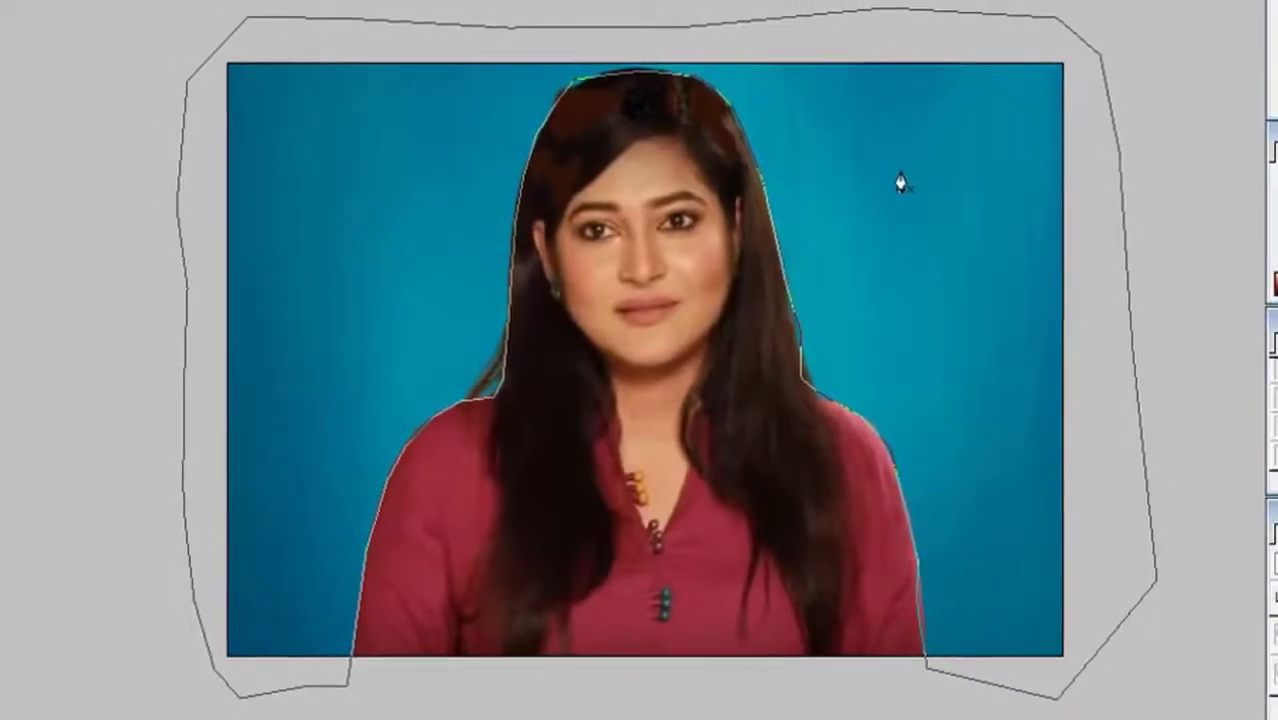
- Make a selection from the closed path with the Feather Radius field cleared
right_click(904, 178)
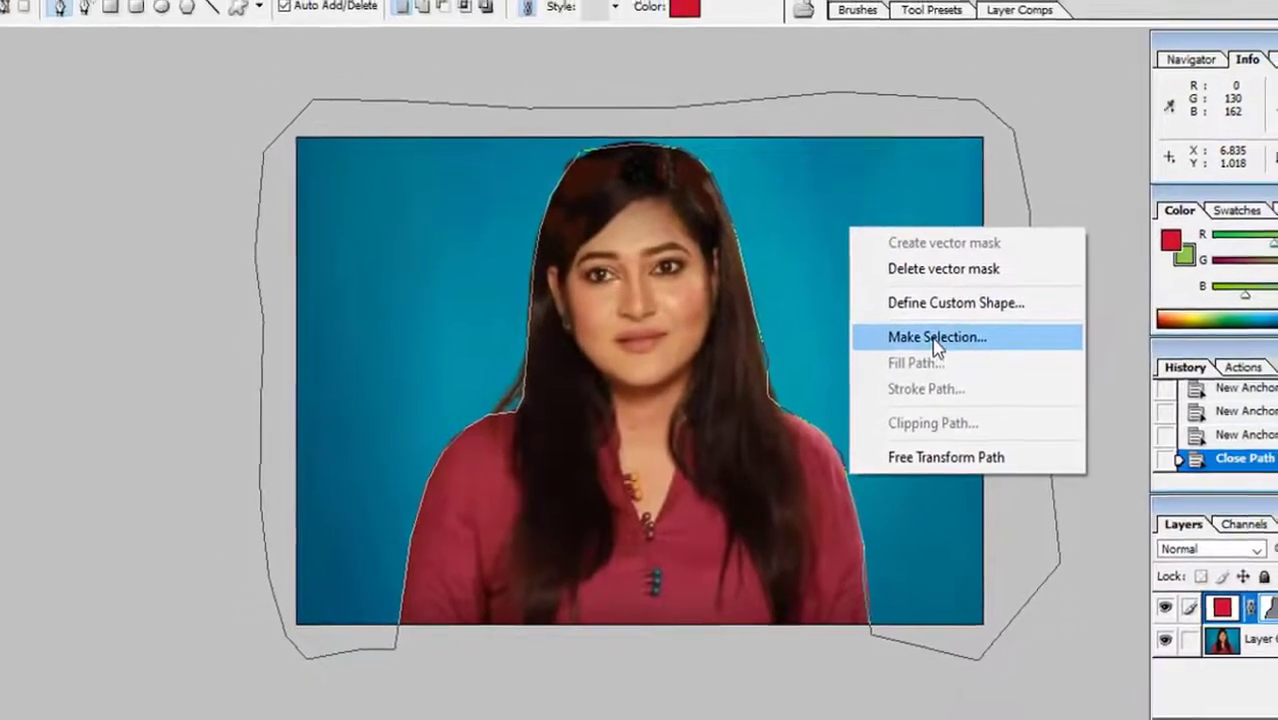
left_click(955, 329)
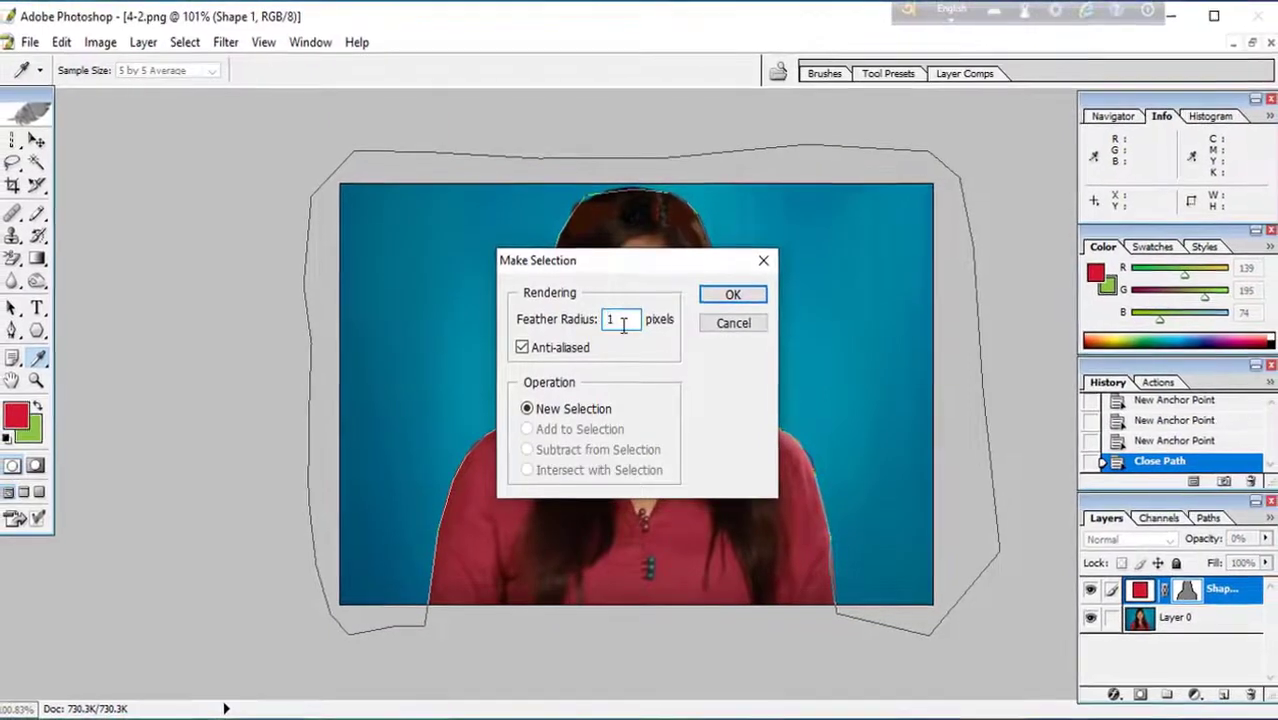
key("BackSpace")
left_click(732, 295)
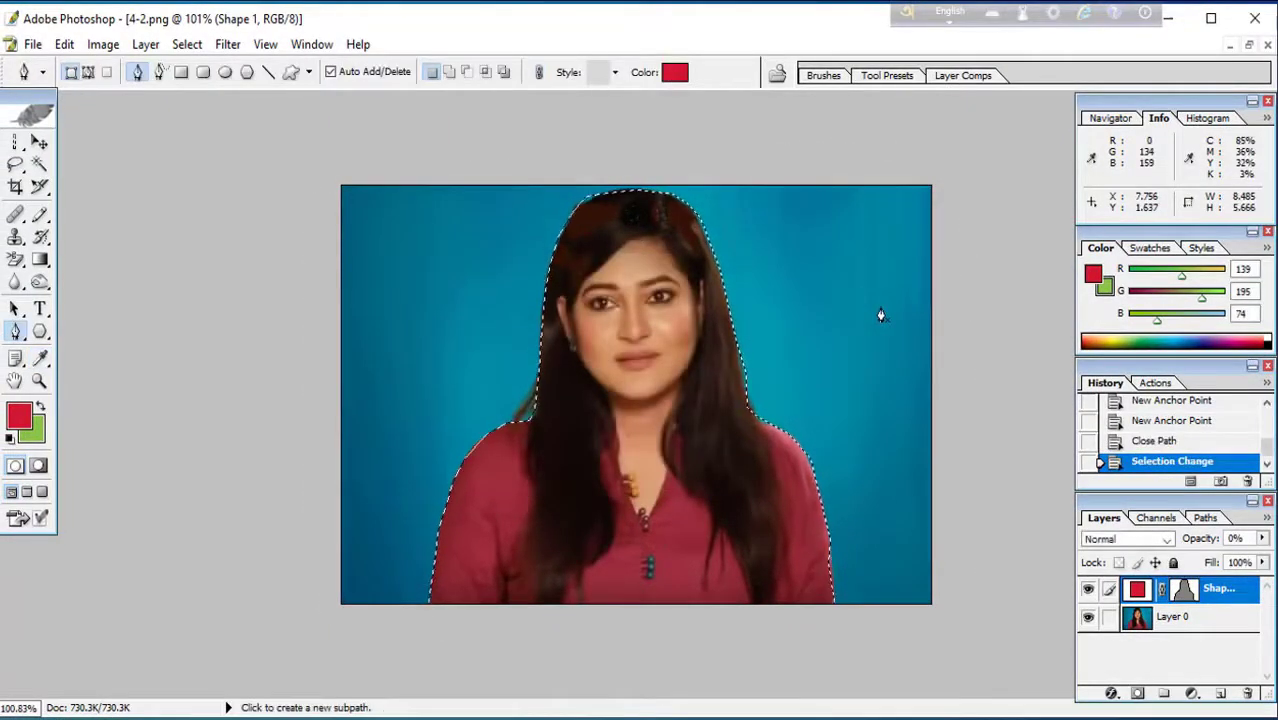
- On Layer 0, fill the selected background green, then red, then clear it to transparency
left_click(1145, 624)
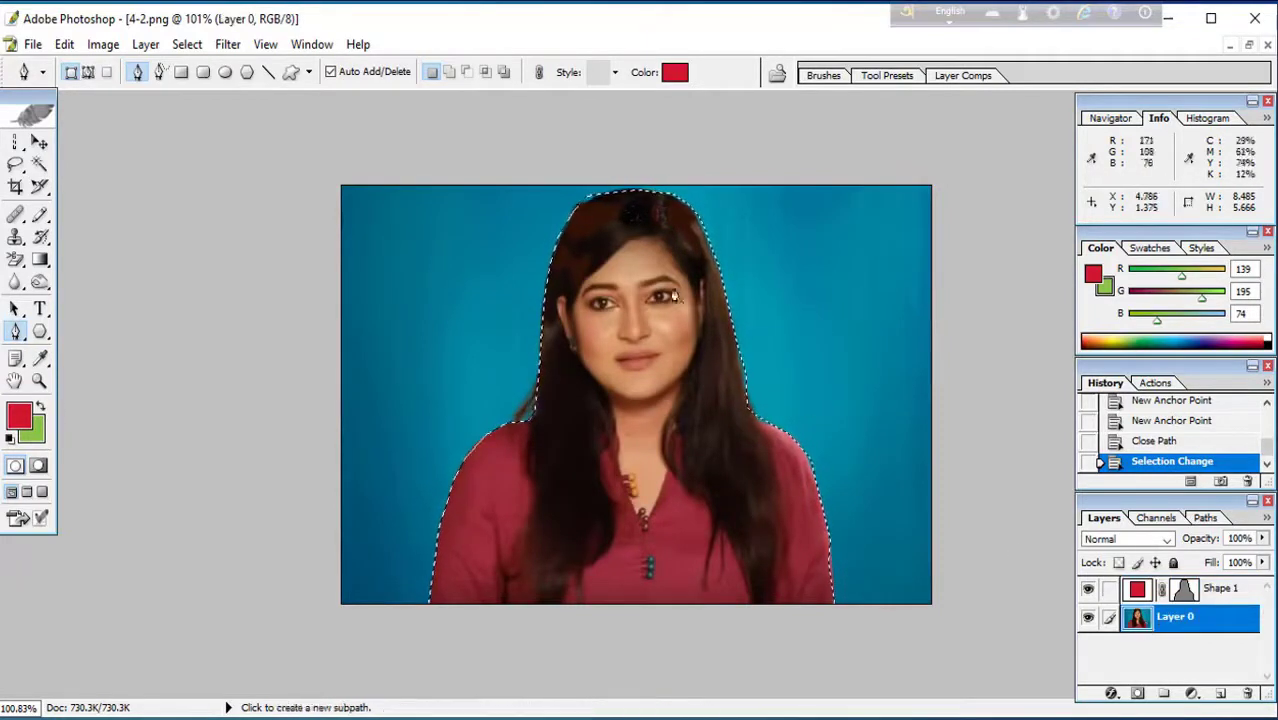
key("ctrl+BackSpace")
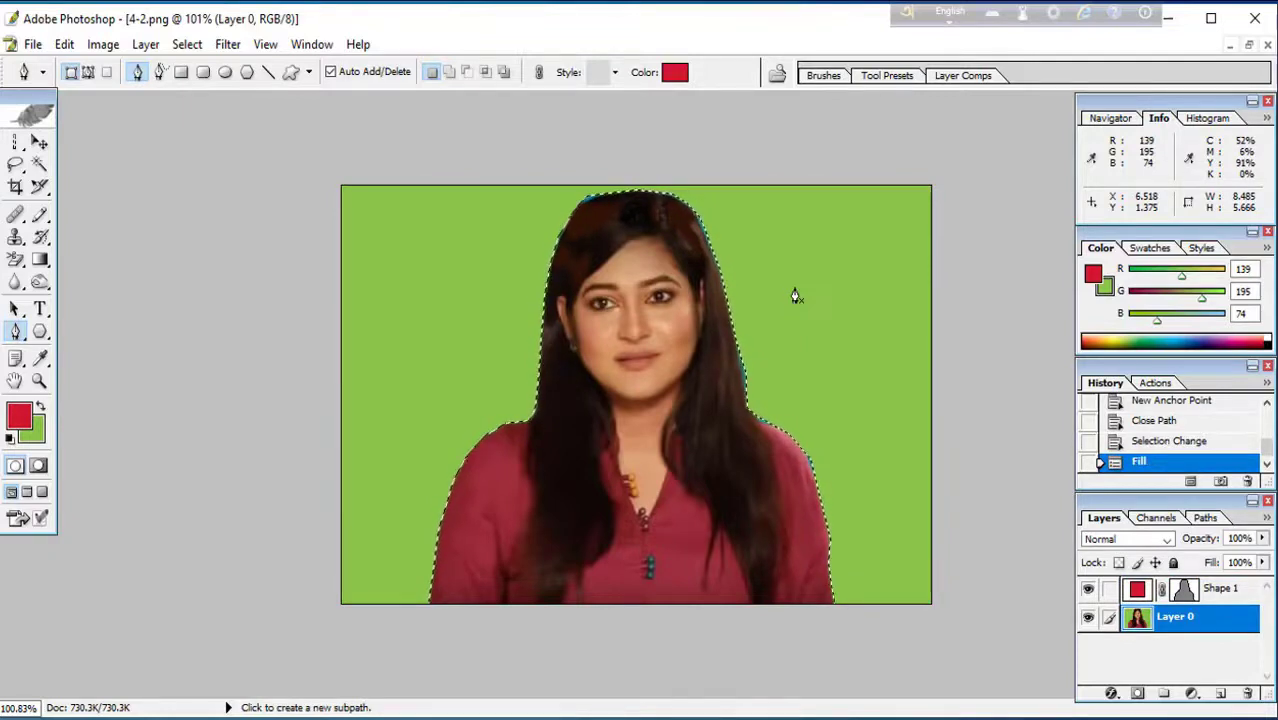
key("alt+BackSpace")
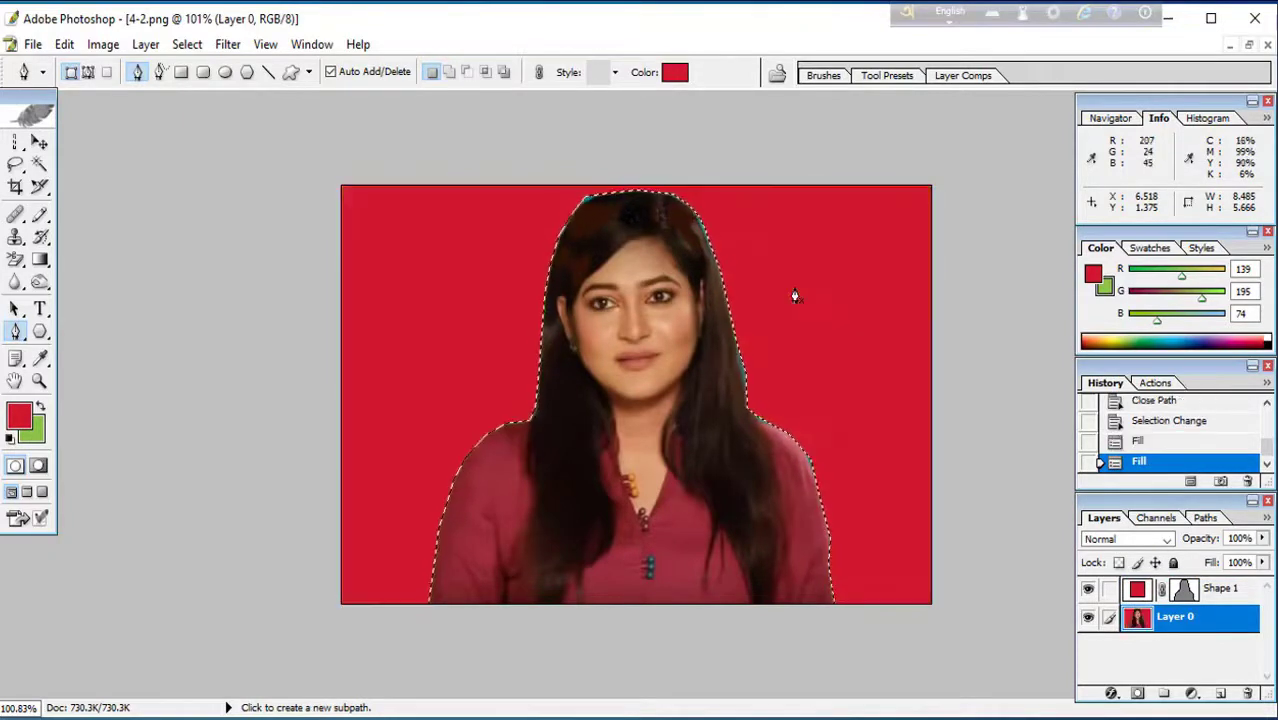
key("Delete")
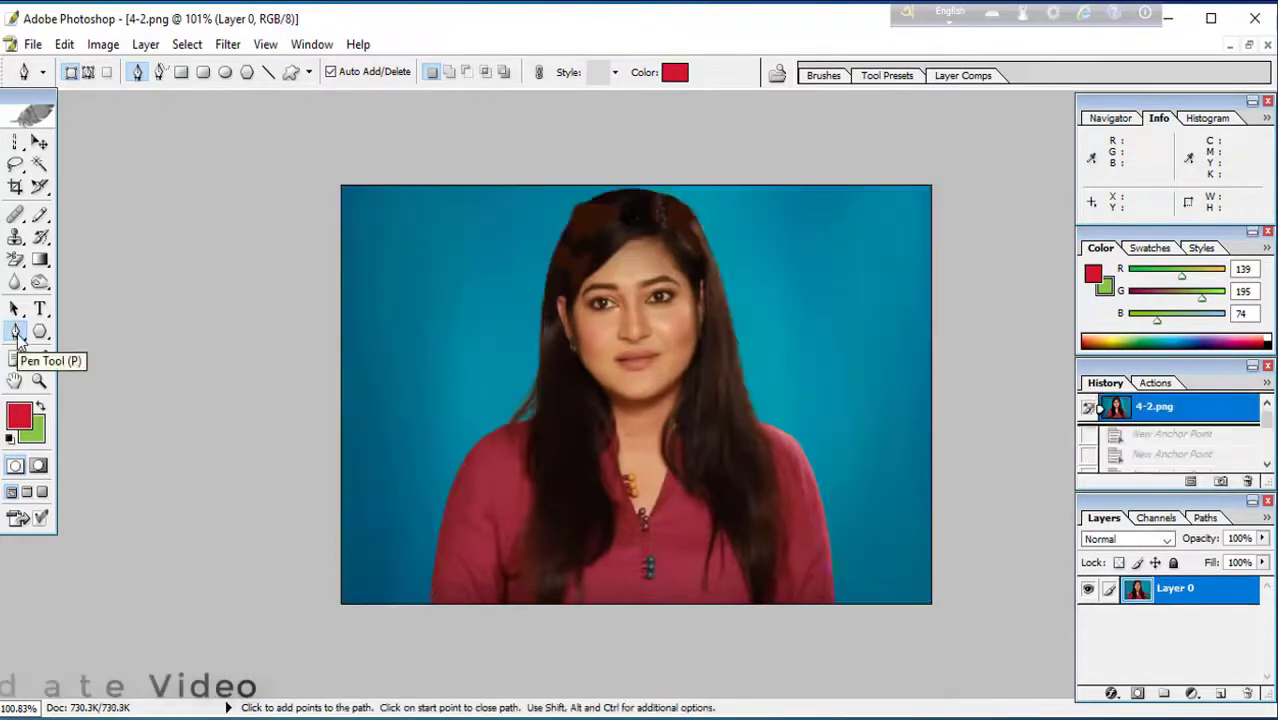
right_click(16, 335)
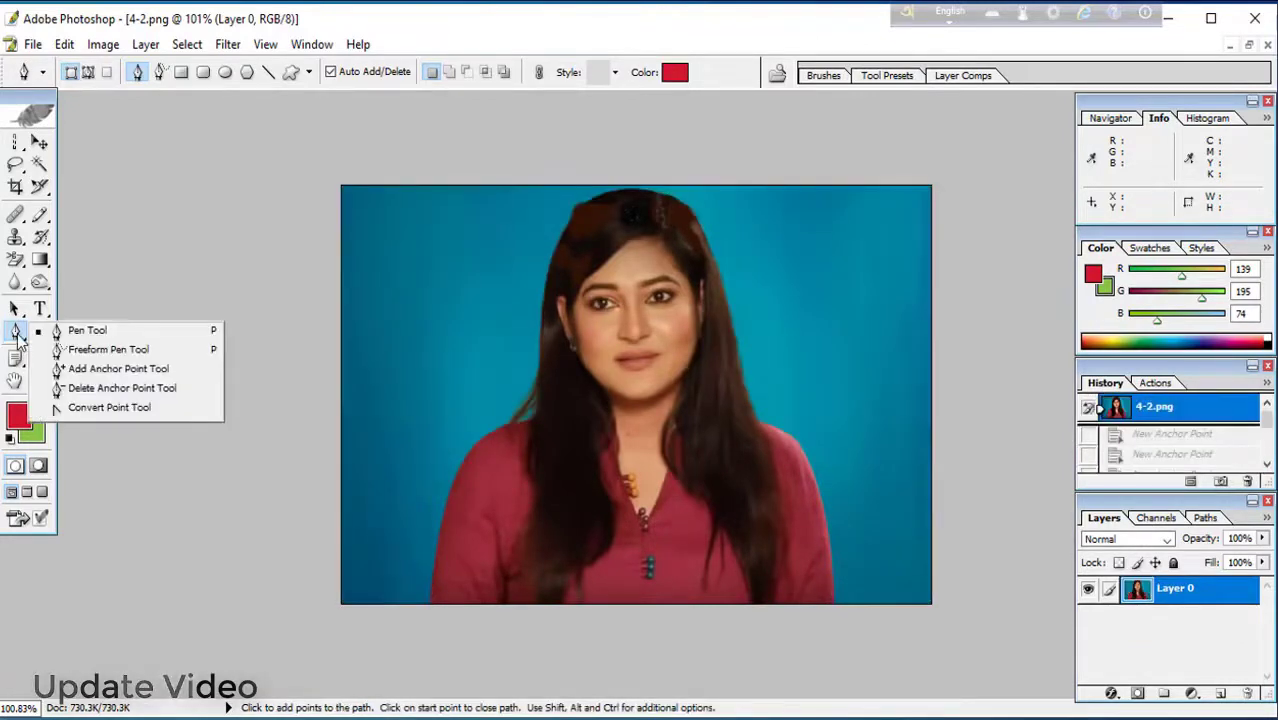
- Drag a Freeform Pen outline around the woman's shoulders and hair back to its start
left_click(113, 352)
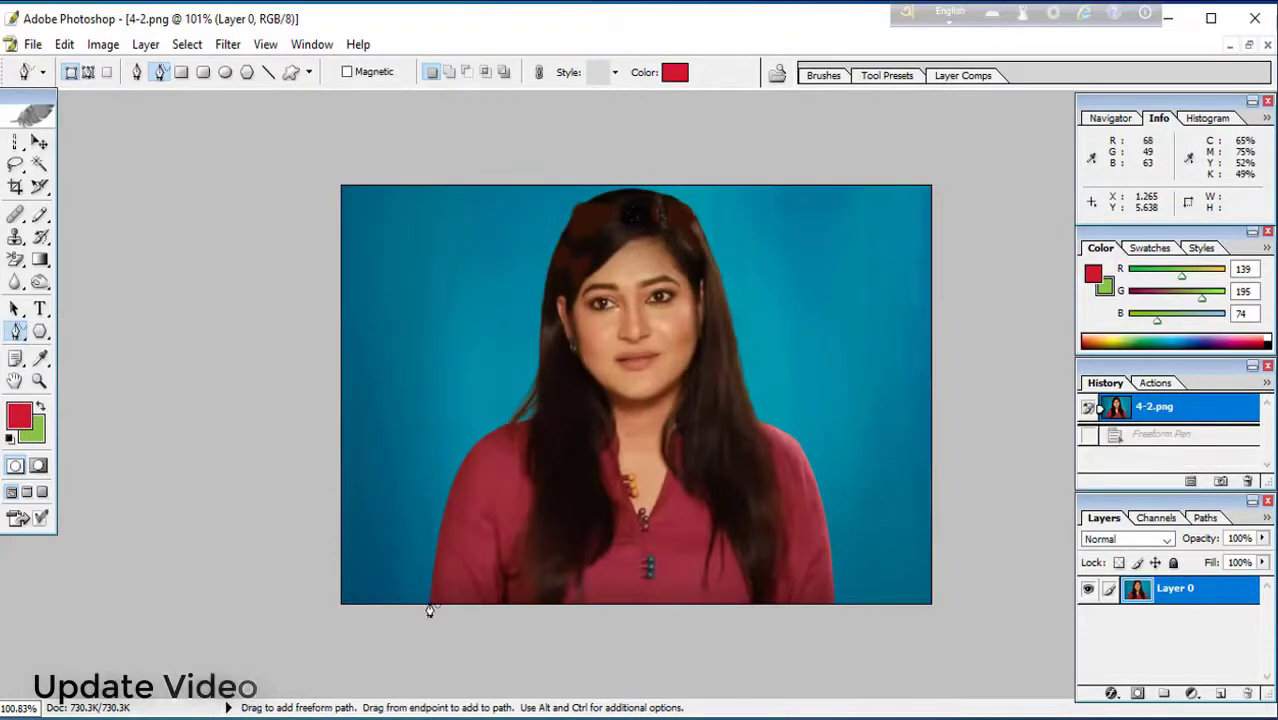
mouse_move(429, 608)
left_mouse_down()
mouse_move(451, 508)
mouse_move(539, 416)
mouse_move(572, 237)
mouse_move(655, 192)
mouse_move(700, 225)
mouse_move(759, 428)
left_mouse_up()
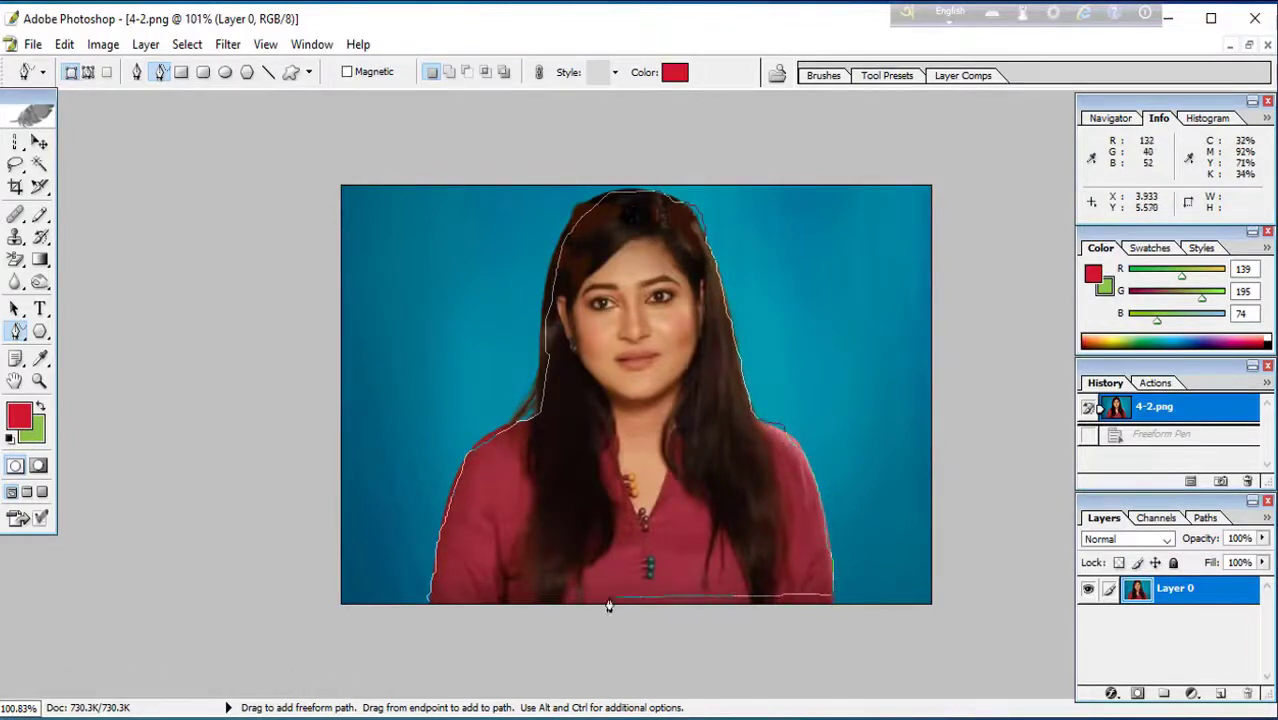
left_click_drag(436, 619, 429, 602)
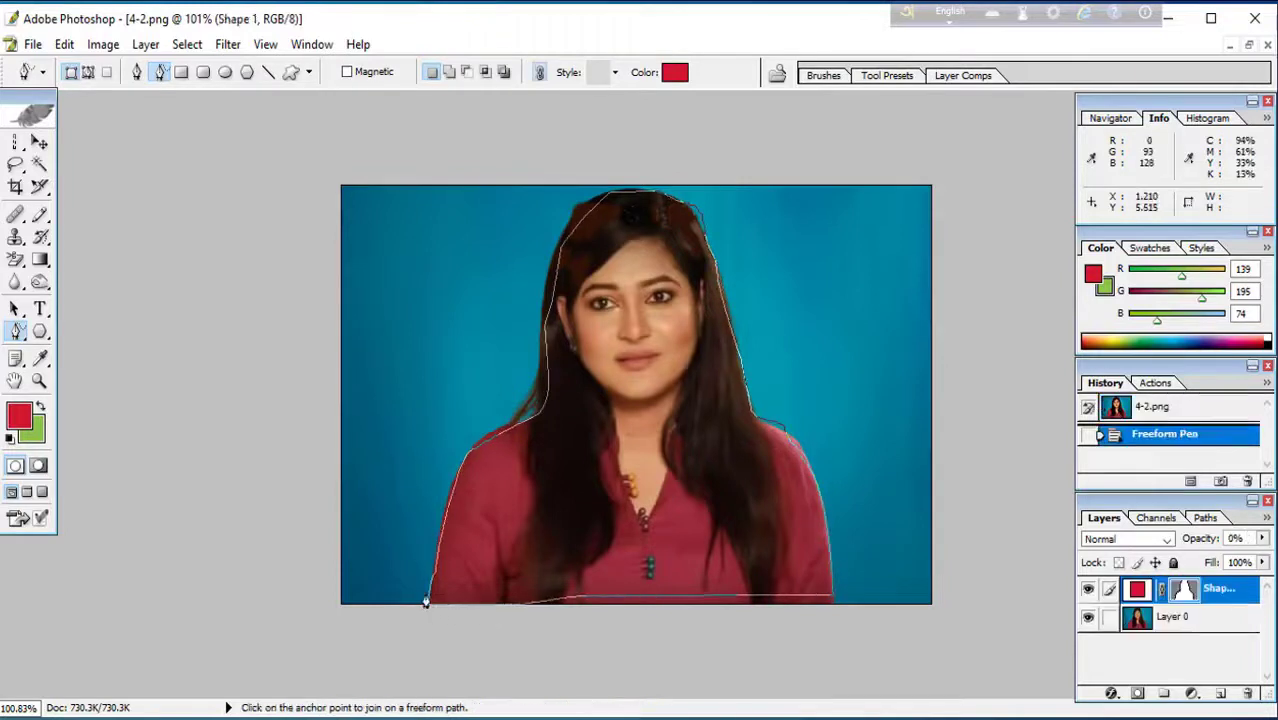
- Make a selection from the freehand path, then drag the selection with the Move tool (V)
right_click(657, 431)
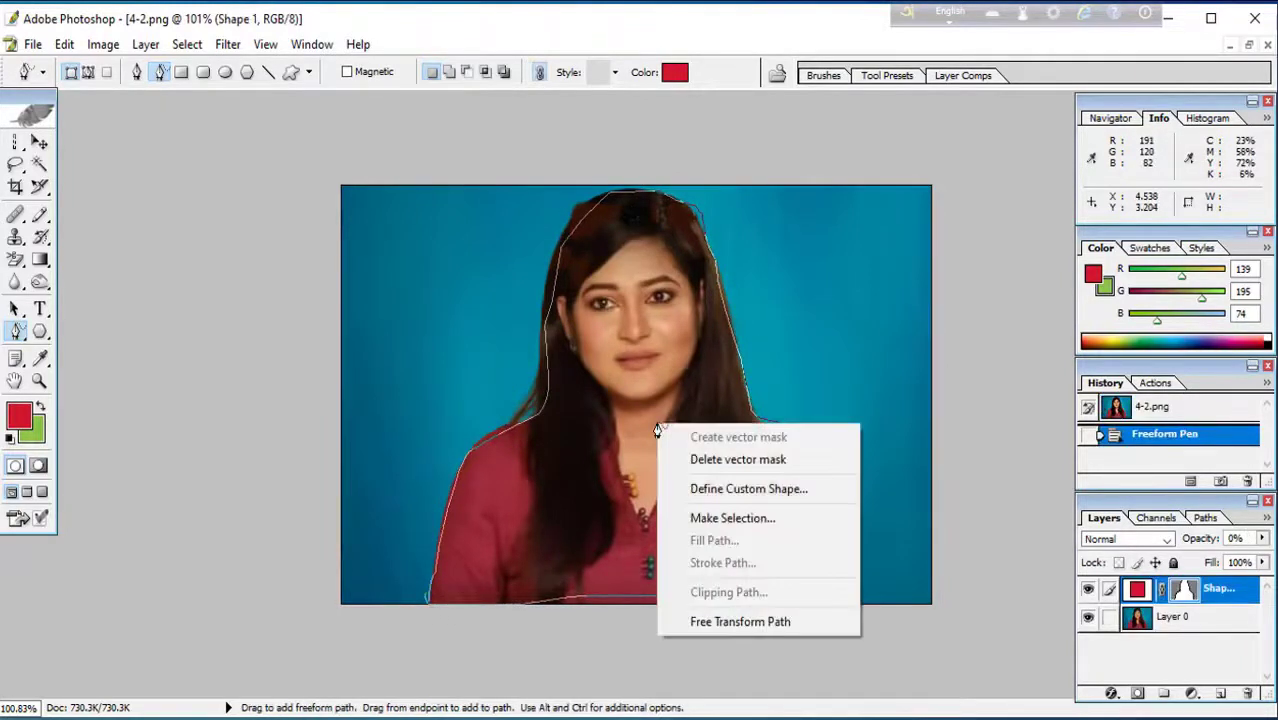
left_click(702, 517)
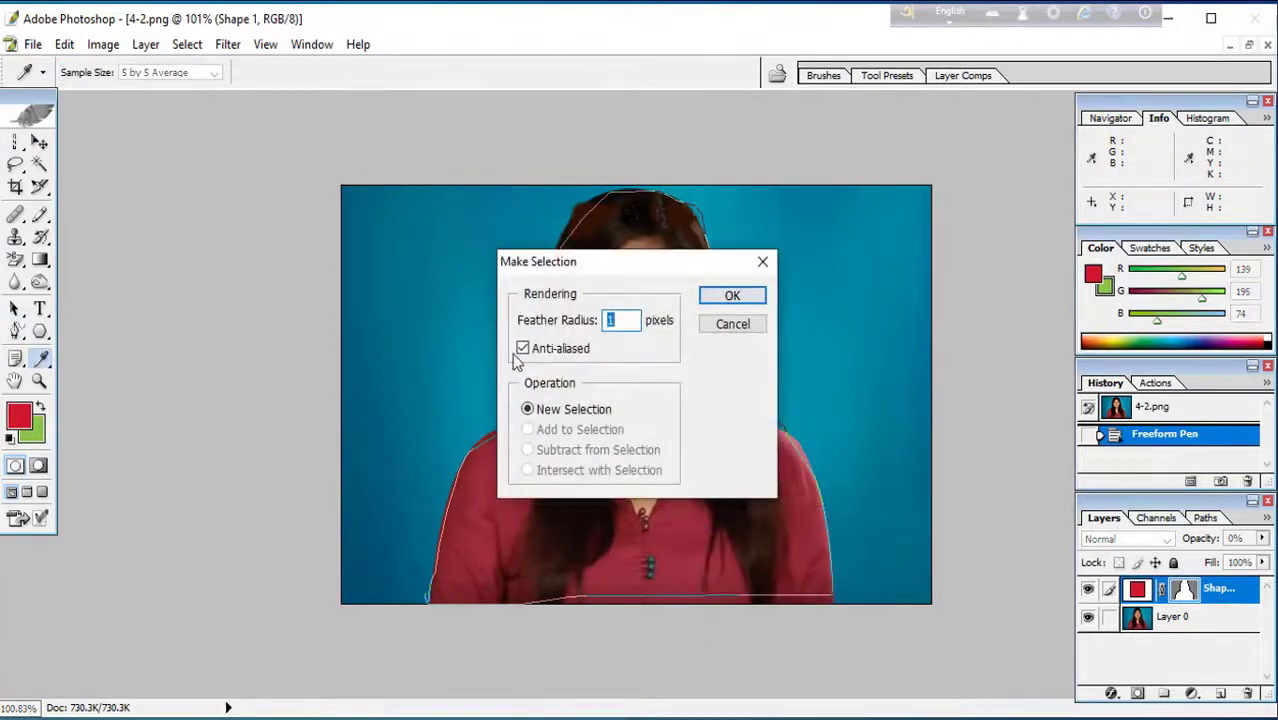
left_click(732, 298)
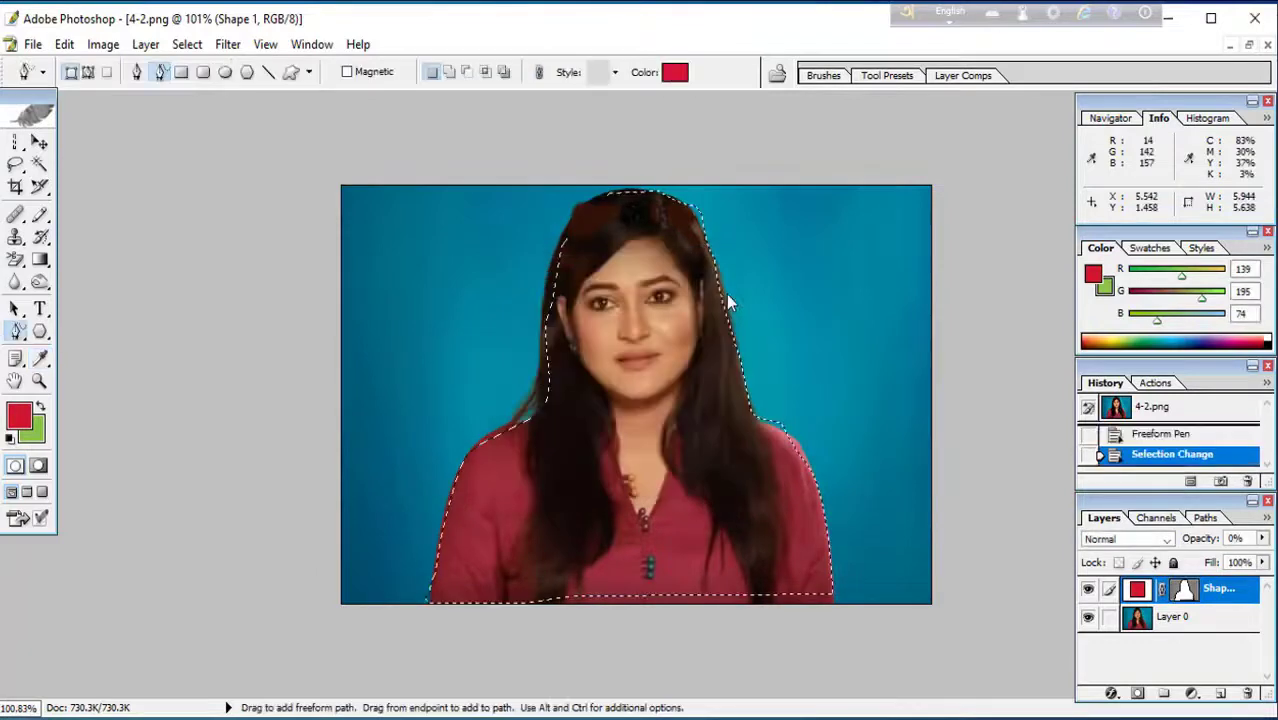
left_click_drag(717, 388, 712, 390)
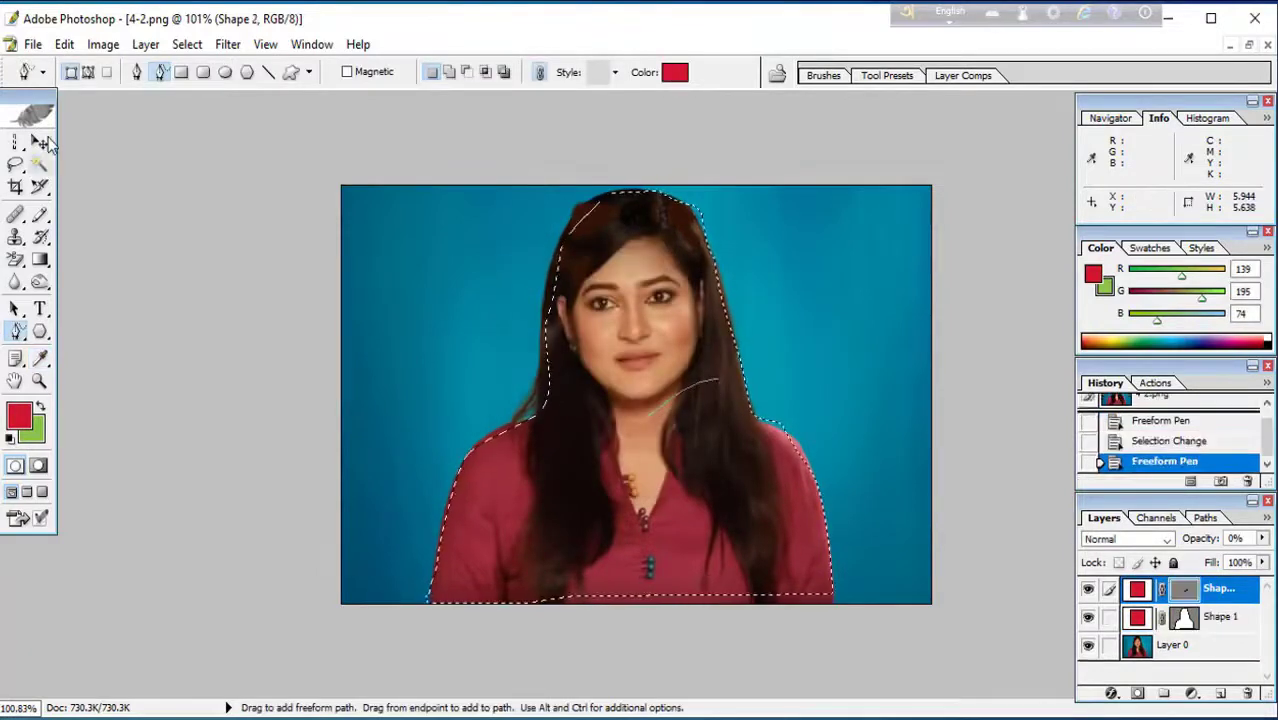
key("v")
left_click_drag(570, 428, 493, 486)
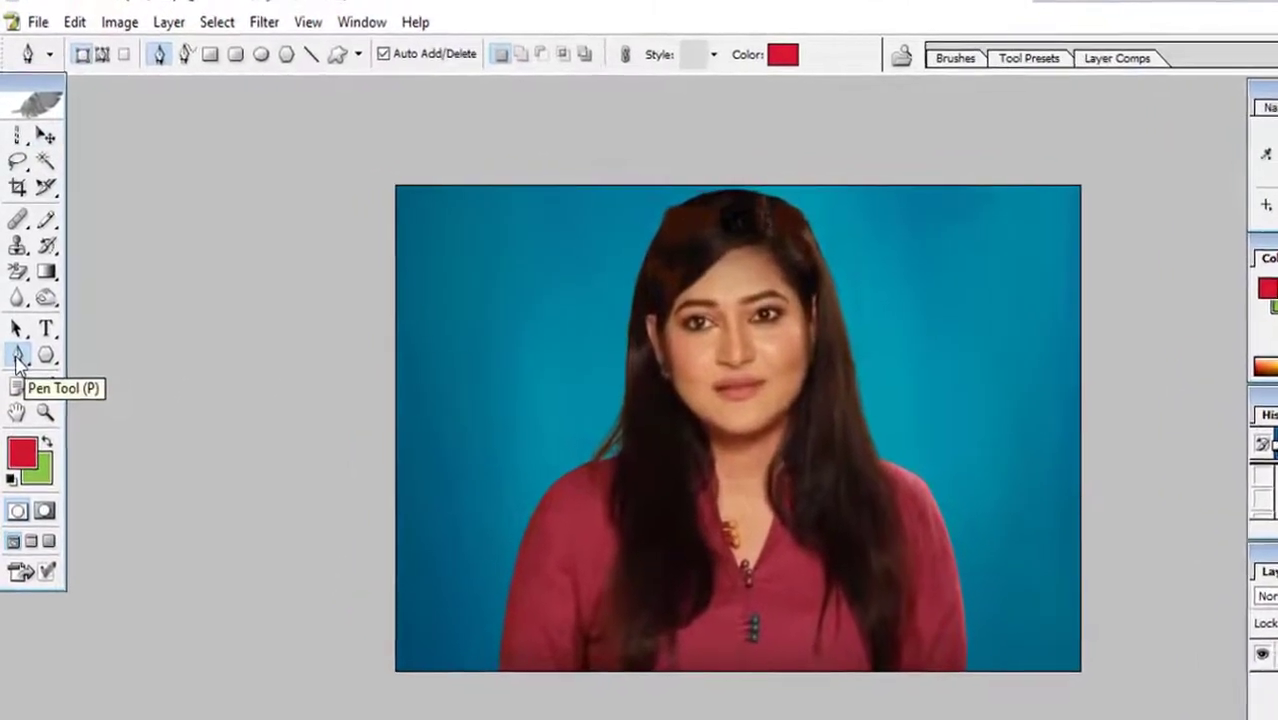
- Switch back to the standard Pen Tool and place the first anchor on the bottom edge
right_click(17, 358)
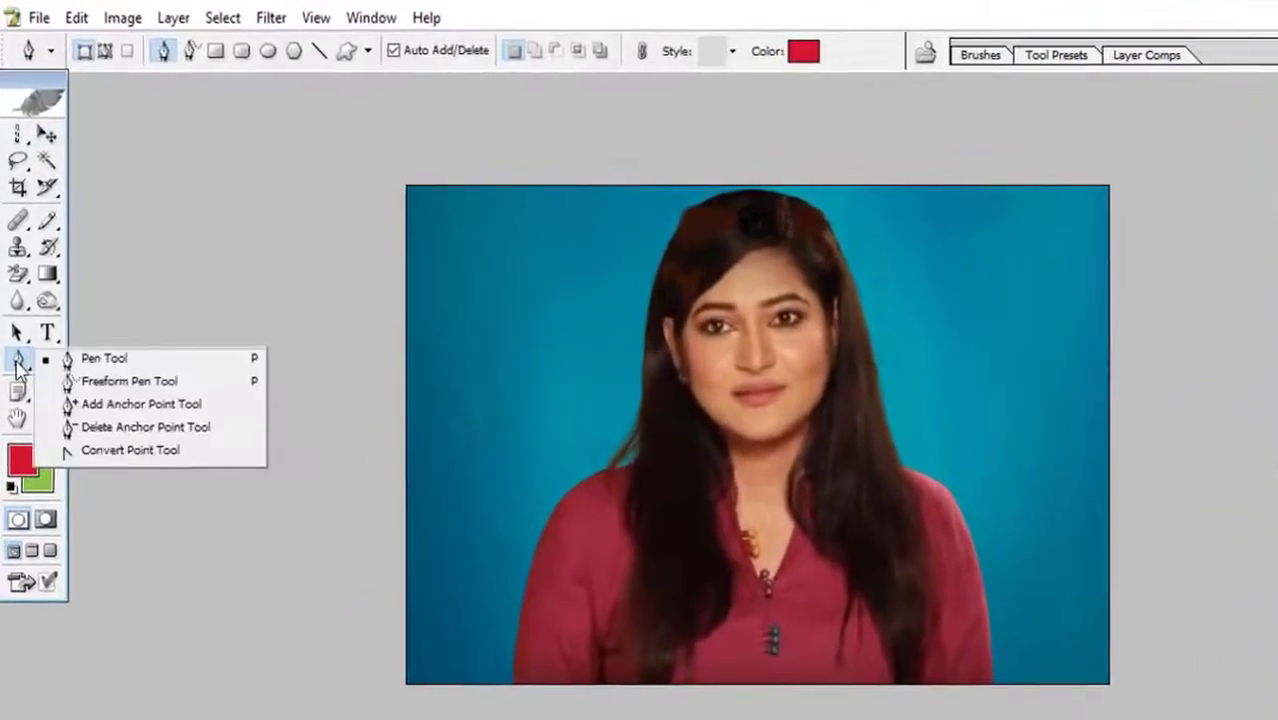
left_click(100, 369)
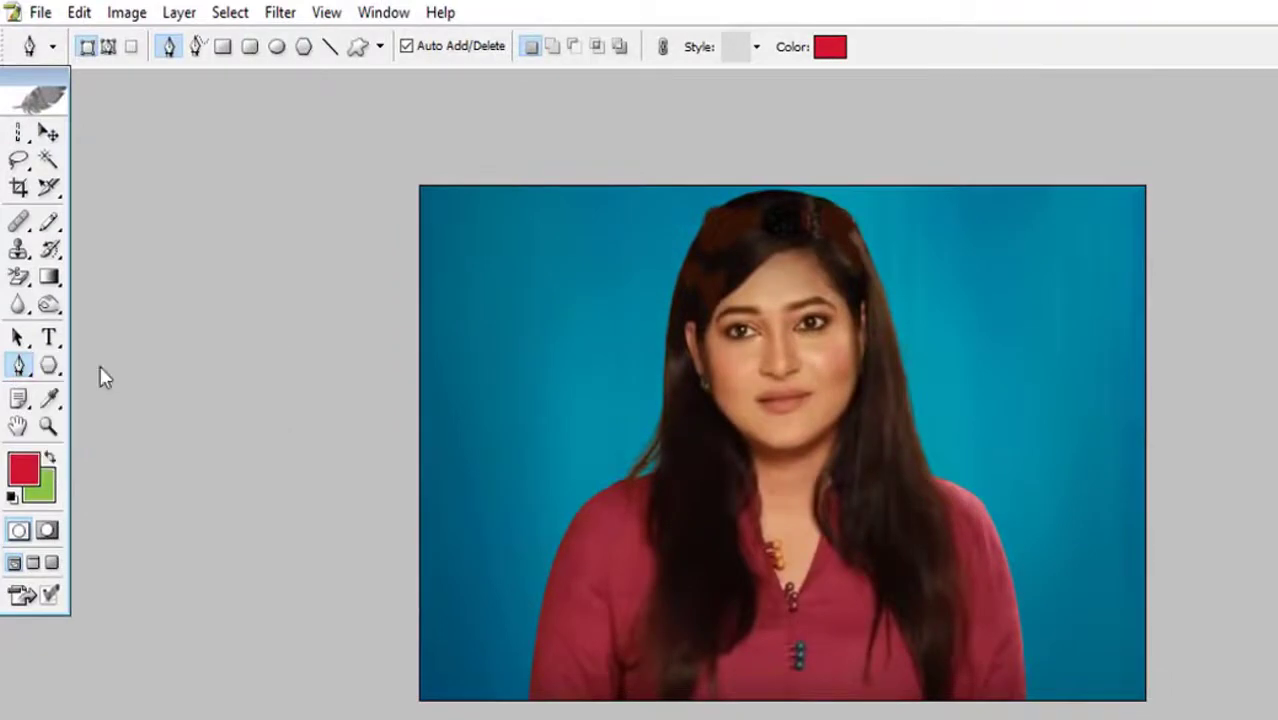
left_click(529, 699)
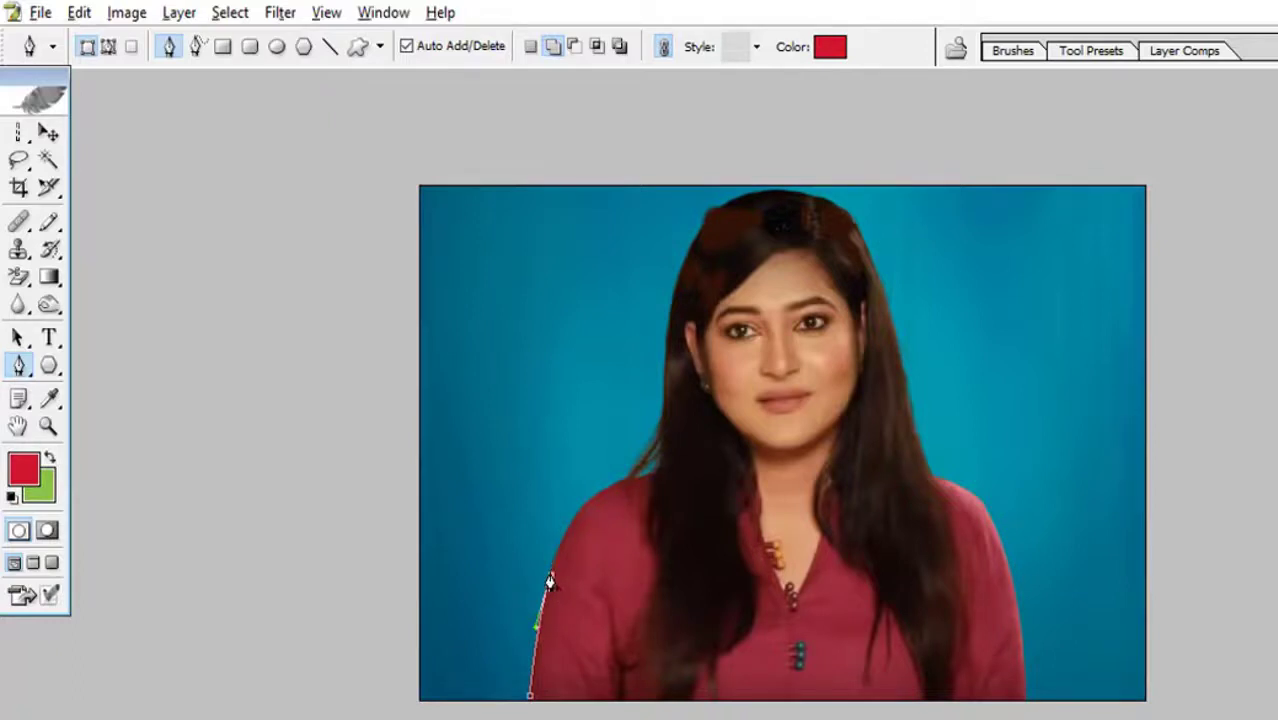
- Add straight and curved anchors up the shoulder, over the head, and down the right arm
left_click(550, 577)
left_click_drag(594, 496, 622, 481)
left_click(643, 476)
left_click_drag(661, 440, 644, 420)
mouse_move(679, 276)
left_mouse_down()
mouse_move(700, 207)
mouse_move(779, 176)
left_mouse_up()
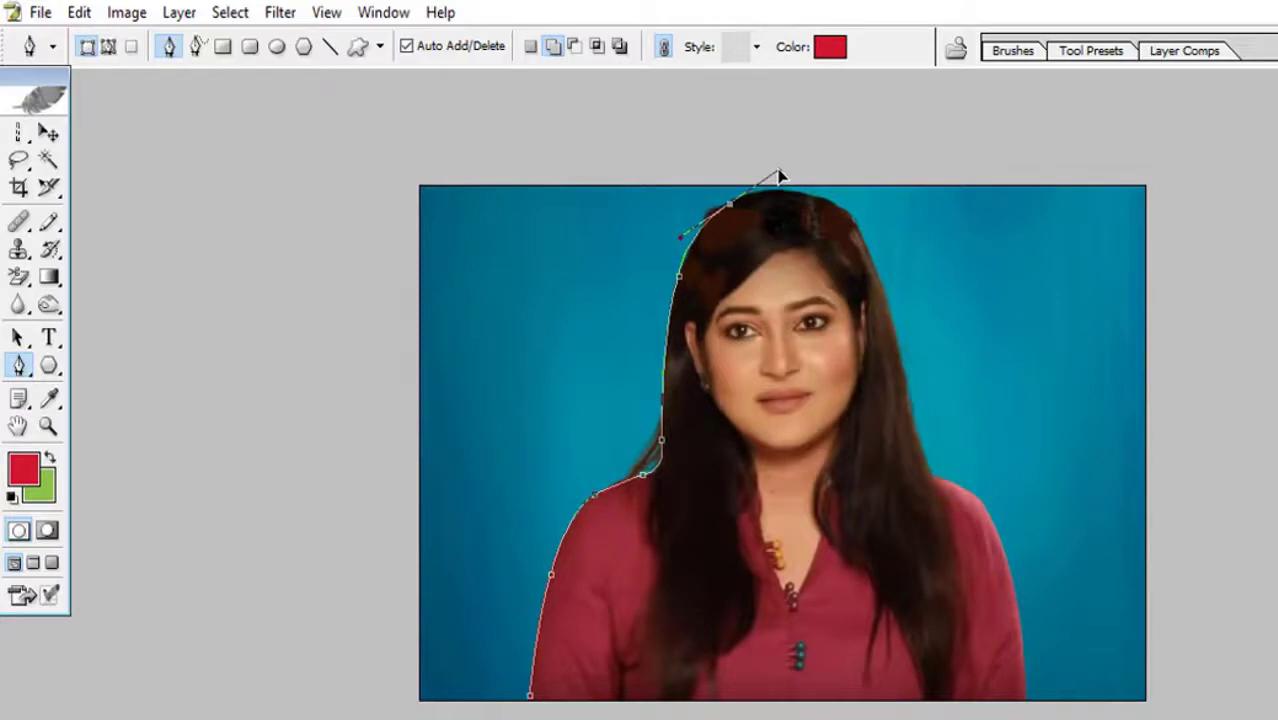
left_click_drag(867, 250, 868, 260)
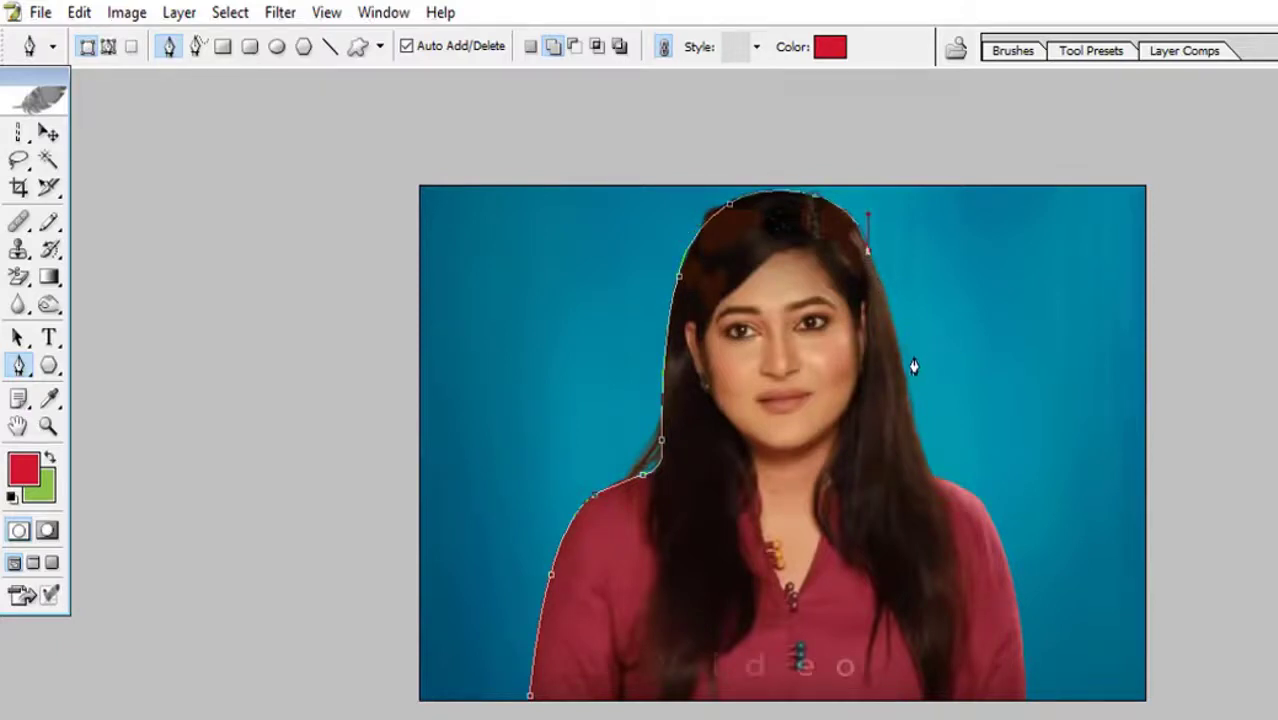
left_click_drag(908, 438, 931, 464)
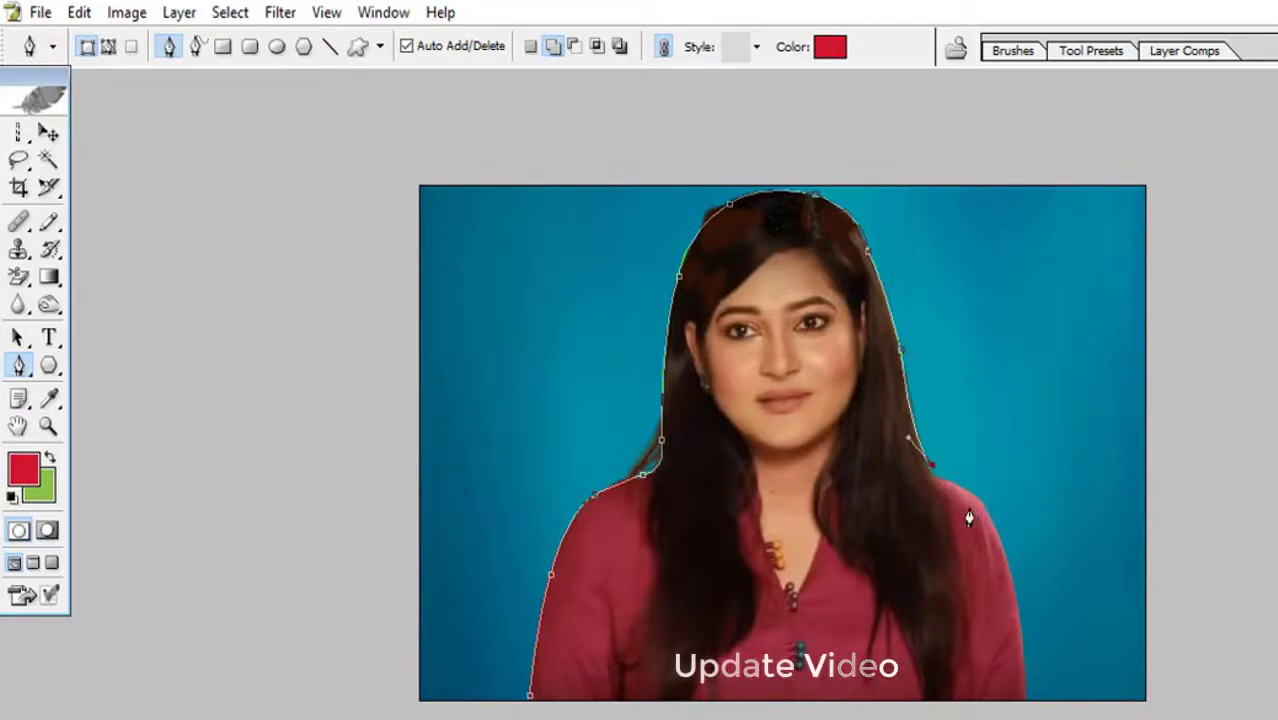
left_click_drag(972, 496, 974, 502)
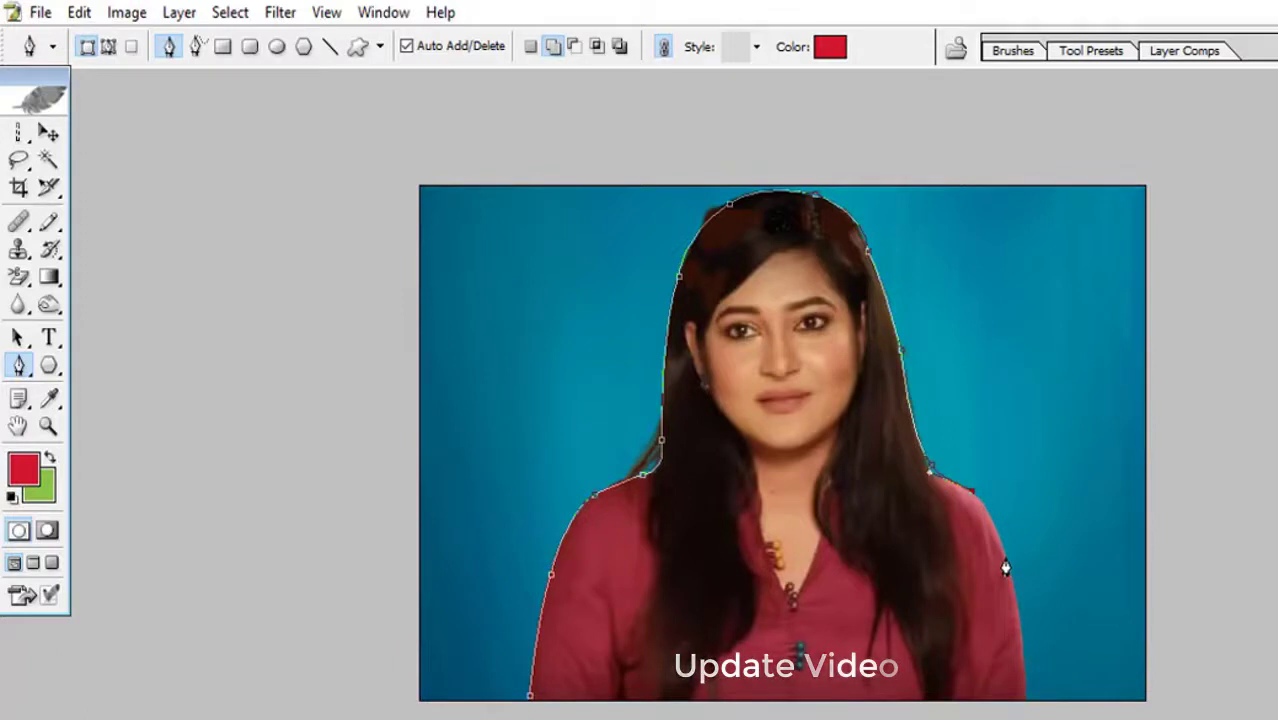
left_click(1025, 697)
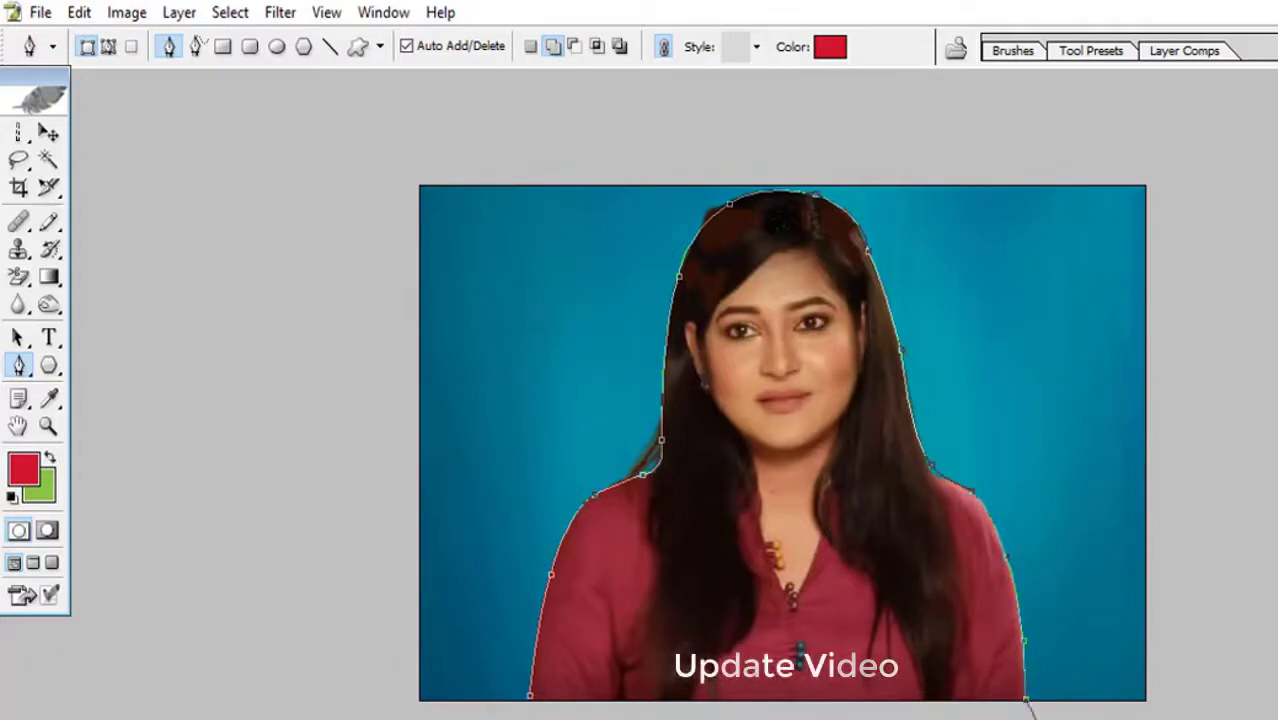
- Route the path outside the canvas up the right side and left across the top
left_click(1191, 699)
left_click(1201, 504)
left_click(1195, 373)
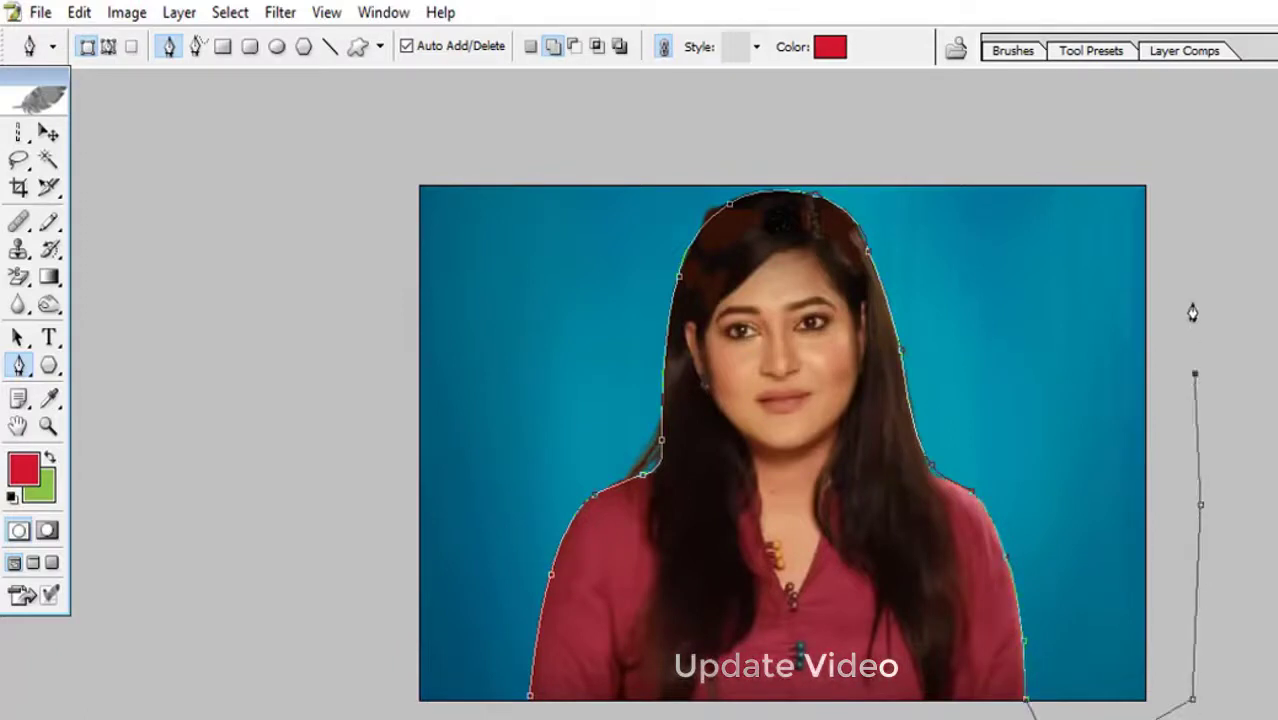
left_click(1184, 278)
left_click(1175, 217)
left_click(1157, 167)
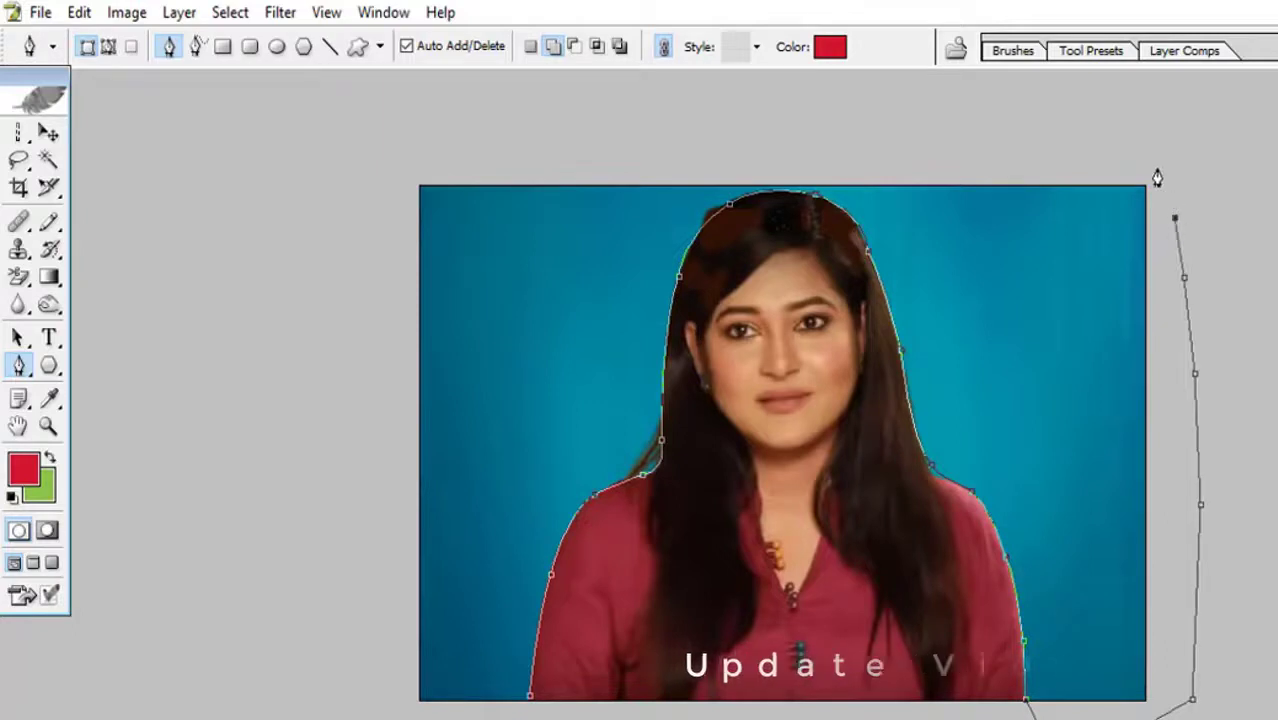
left_click(1039, 162)
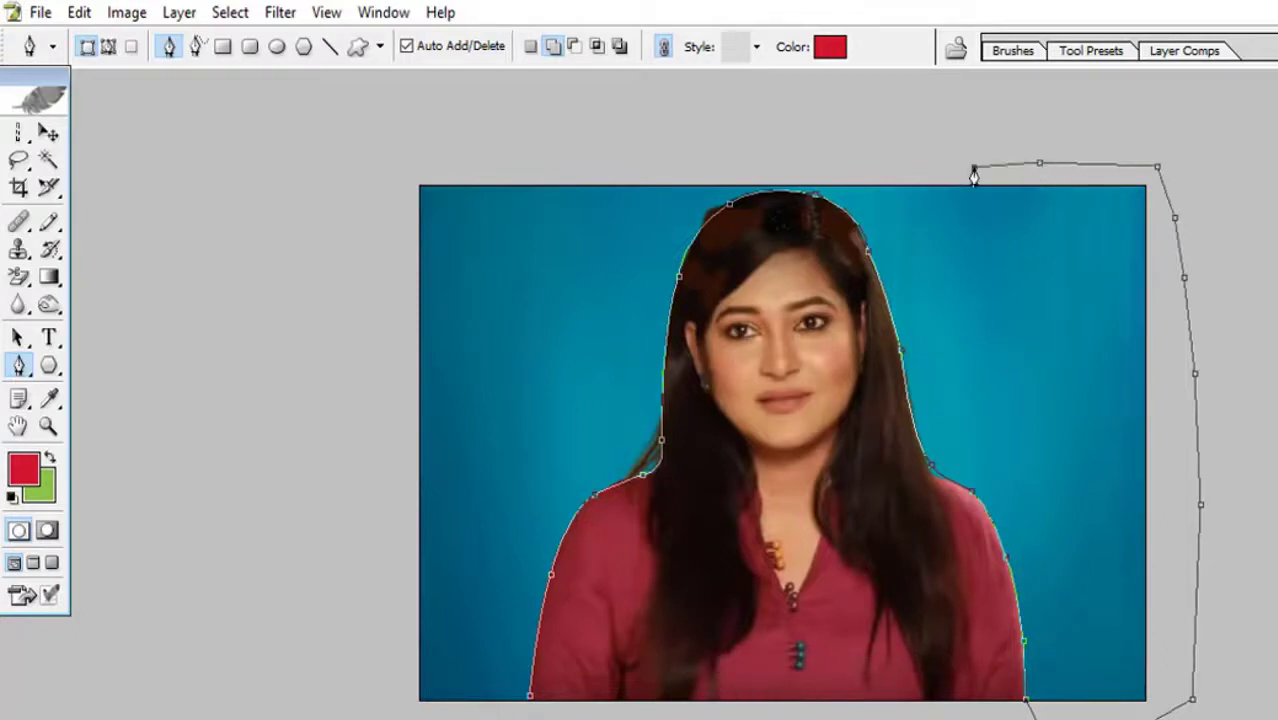
left_click(842, 174)
left_click(681, 161)
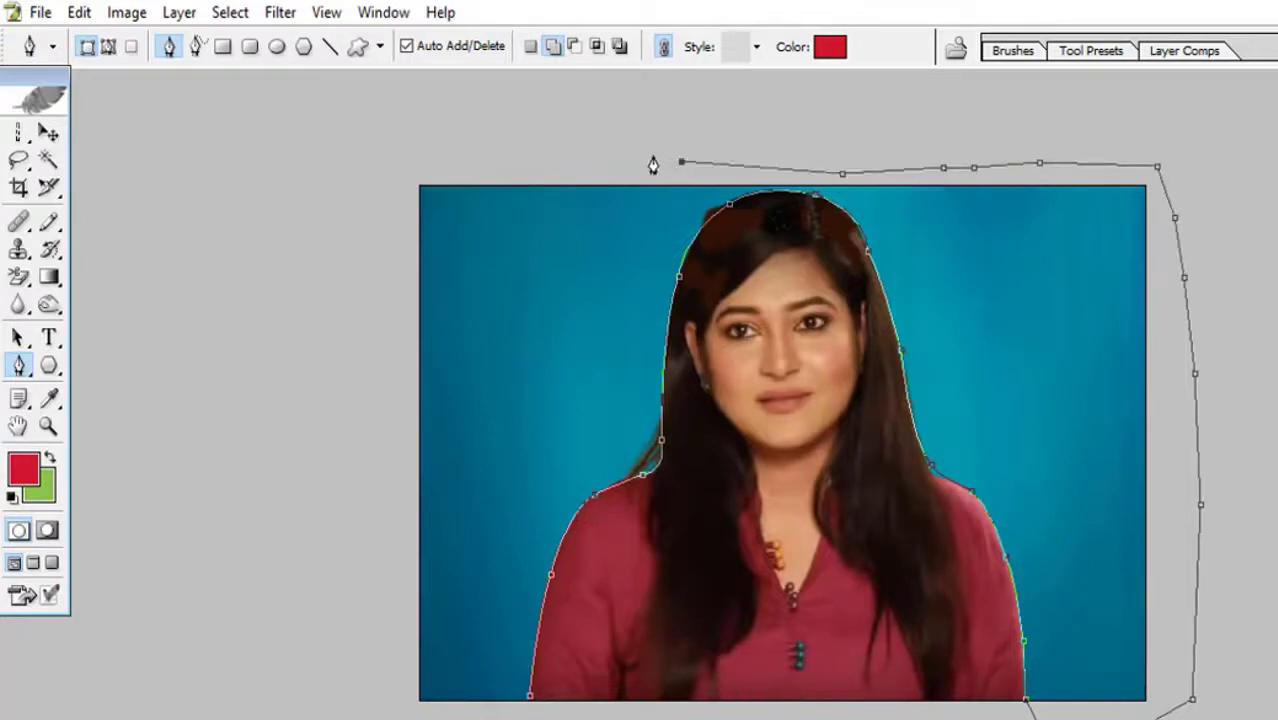
left_click(640, 156)
left_click(608, 162)
left_click(485, 177)
- Carry the path round the top-left corner and down the left side to the bottom-left
left_click(383, 186)
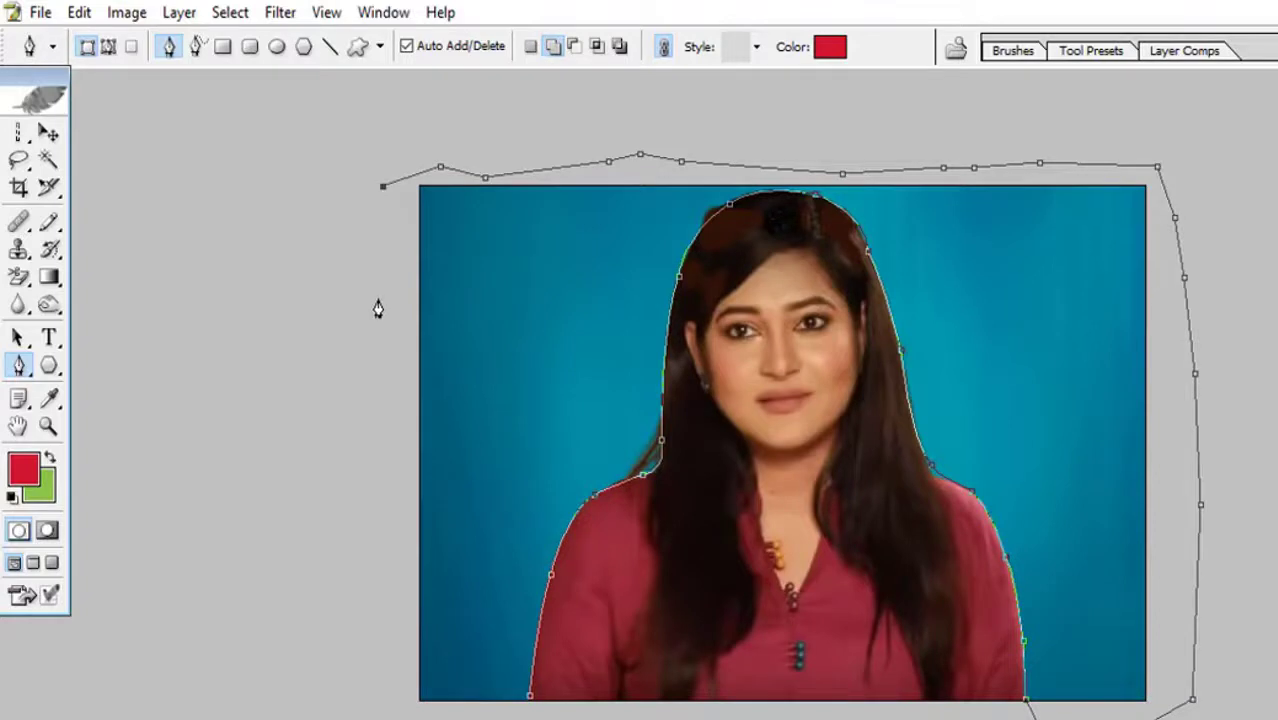
left_click(393, 302)
left_click(407, 401)
left_click(393, 457)
left_click(385, 568)
left_click(390, 624)
left_click(391, 669)
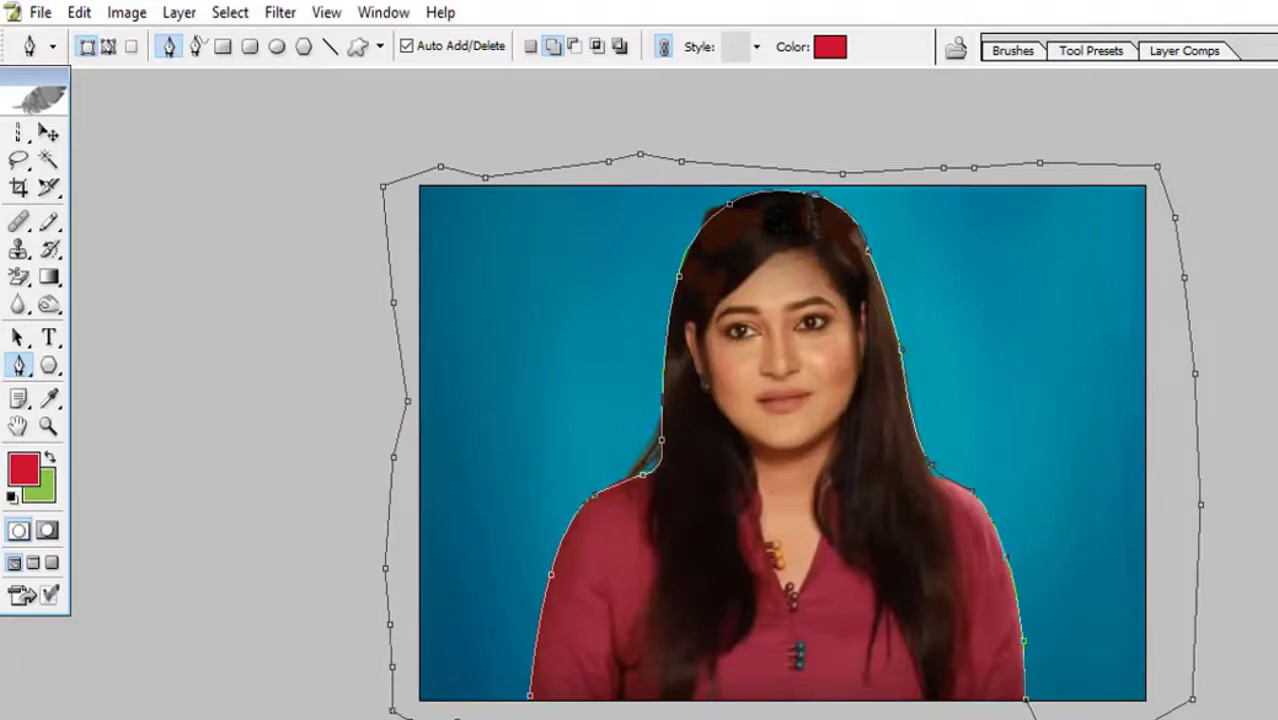
- Close the pen path around the backdrop, make it a selection, and fill it with the background colour
left_click(530, 712)
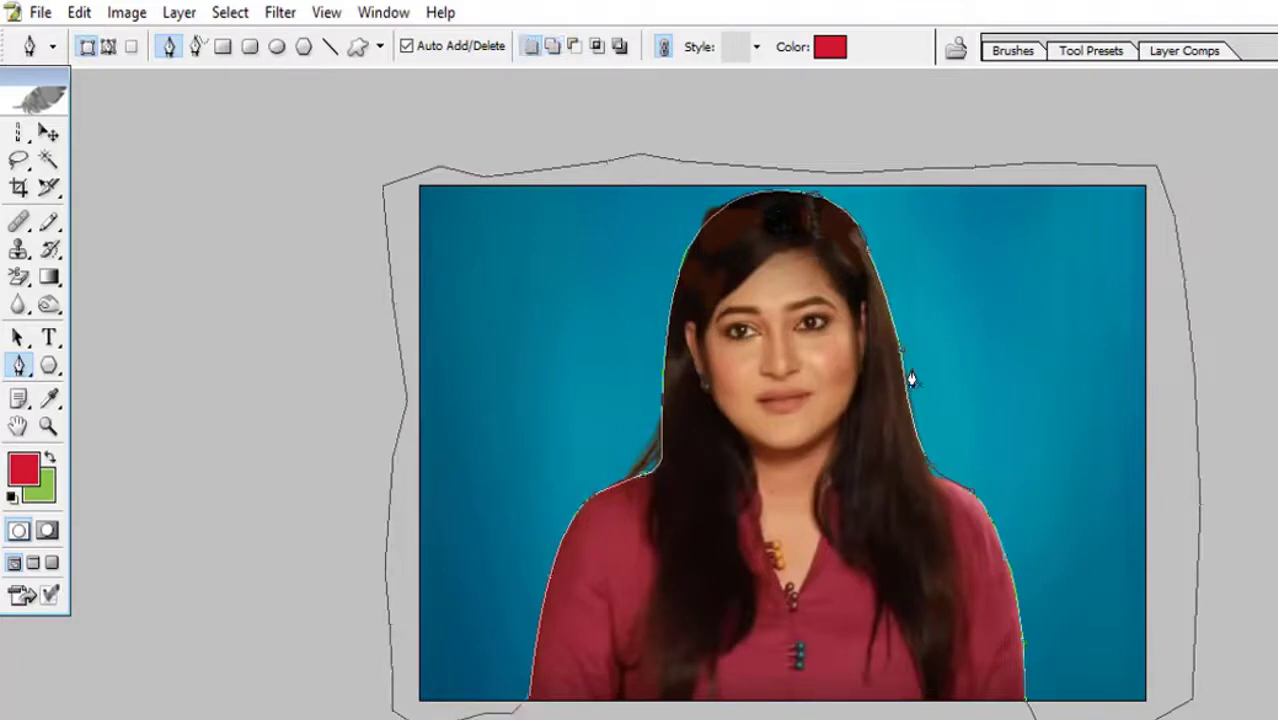
right_click(998, 320)
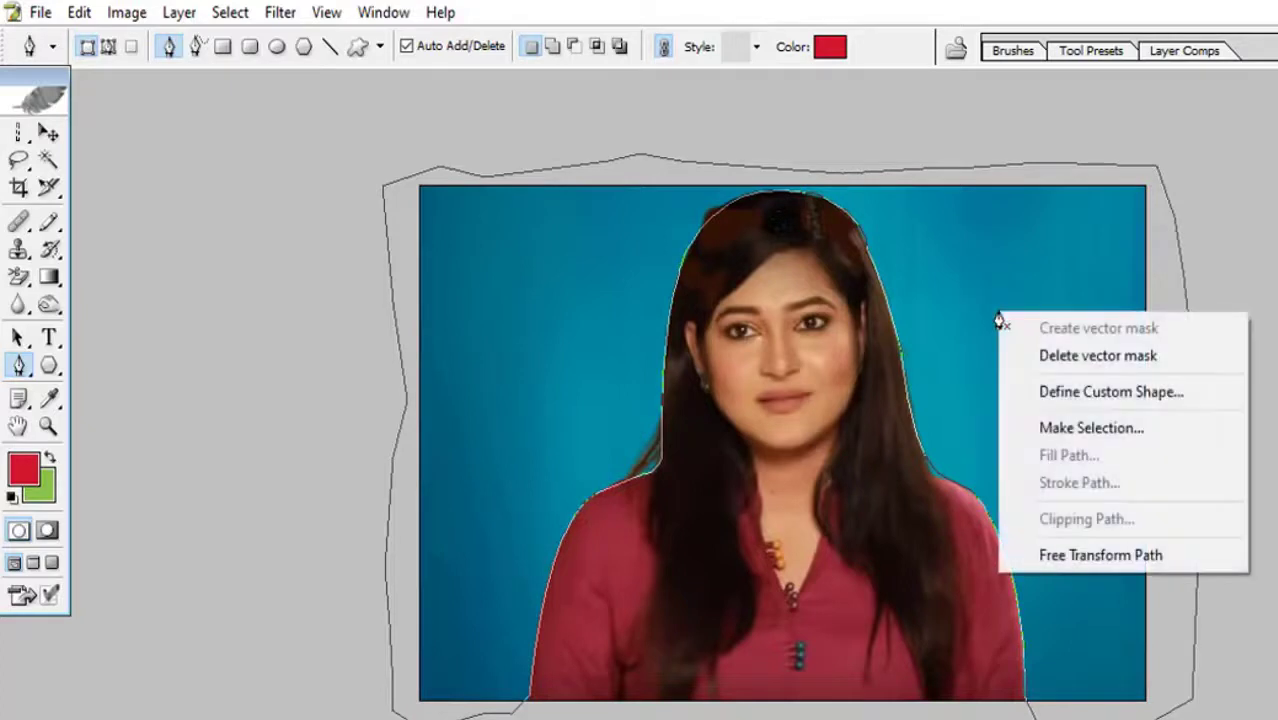
left_click(1059, 434)
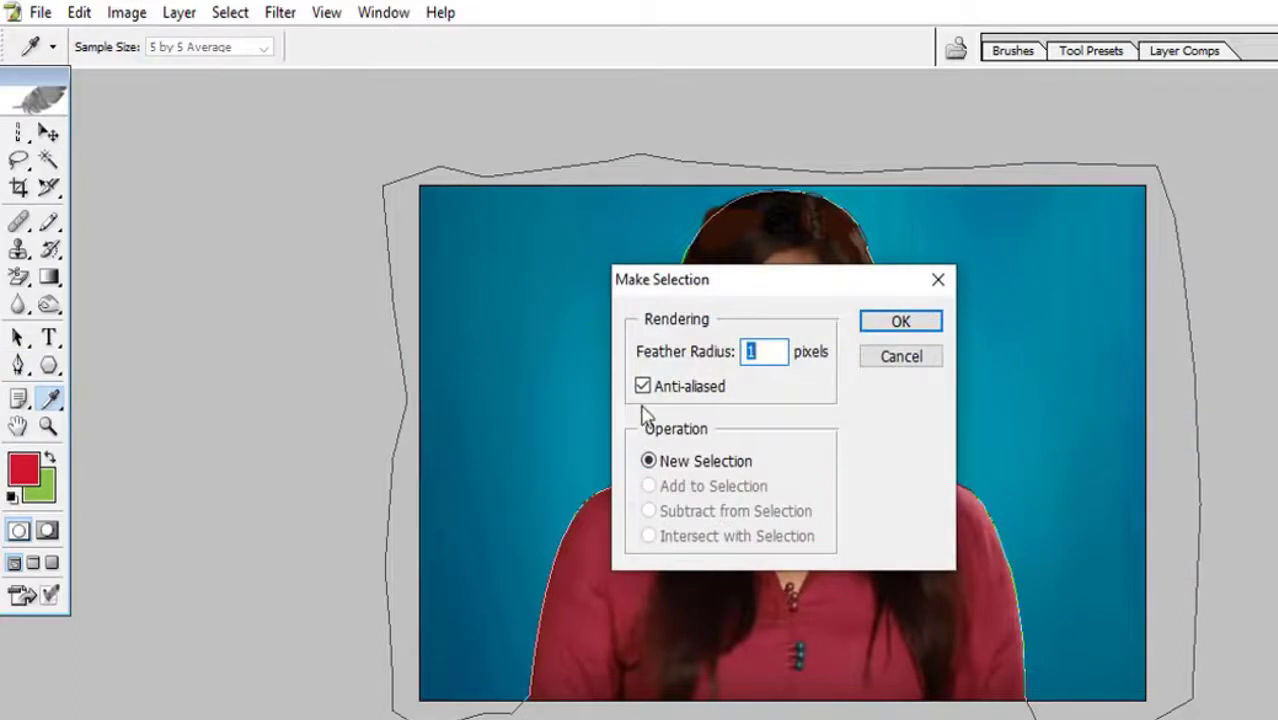
left_click(875, 322)
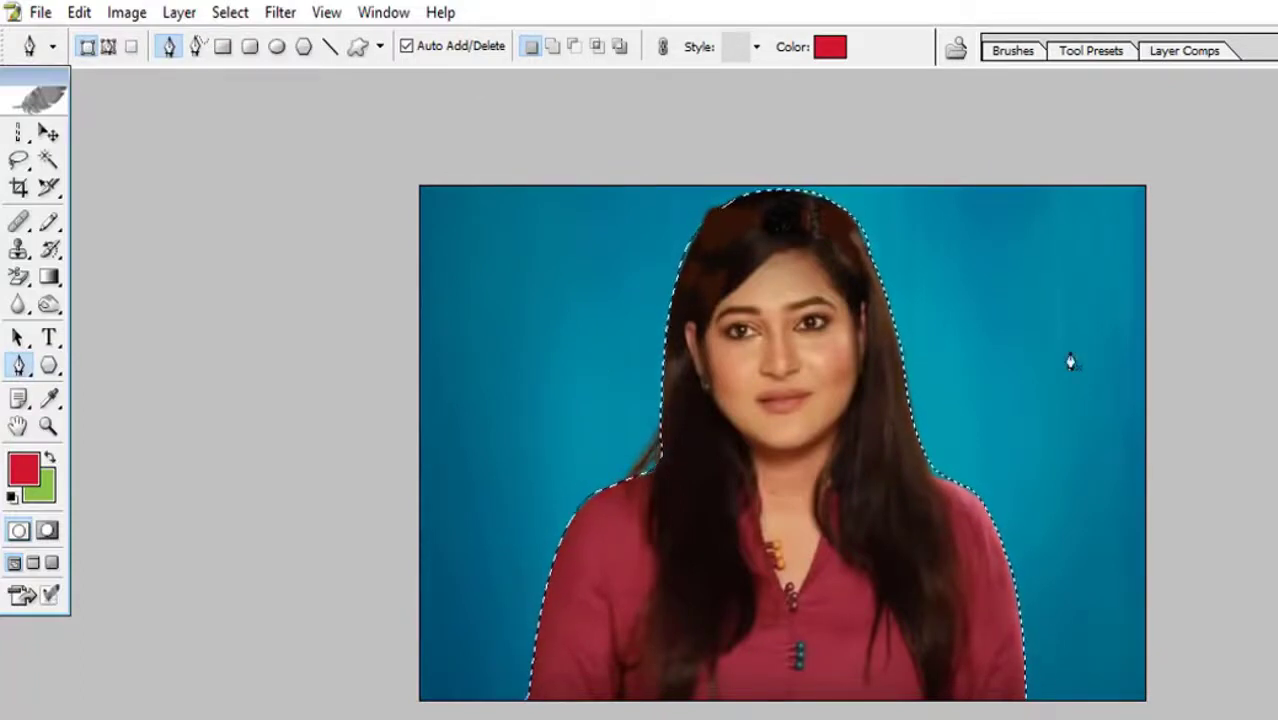
key("Delete")
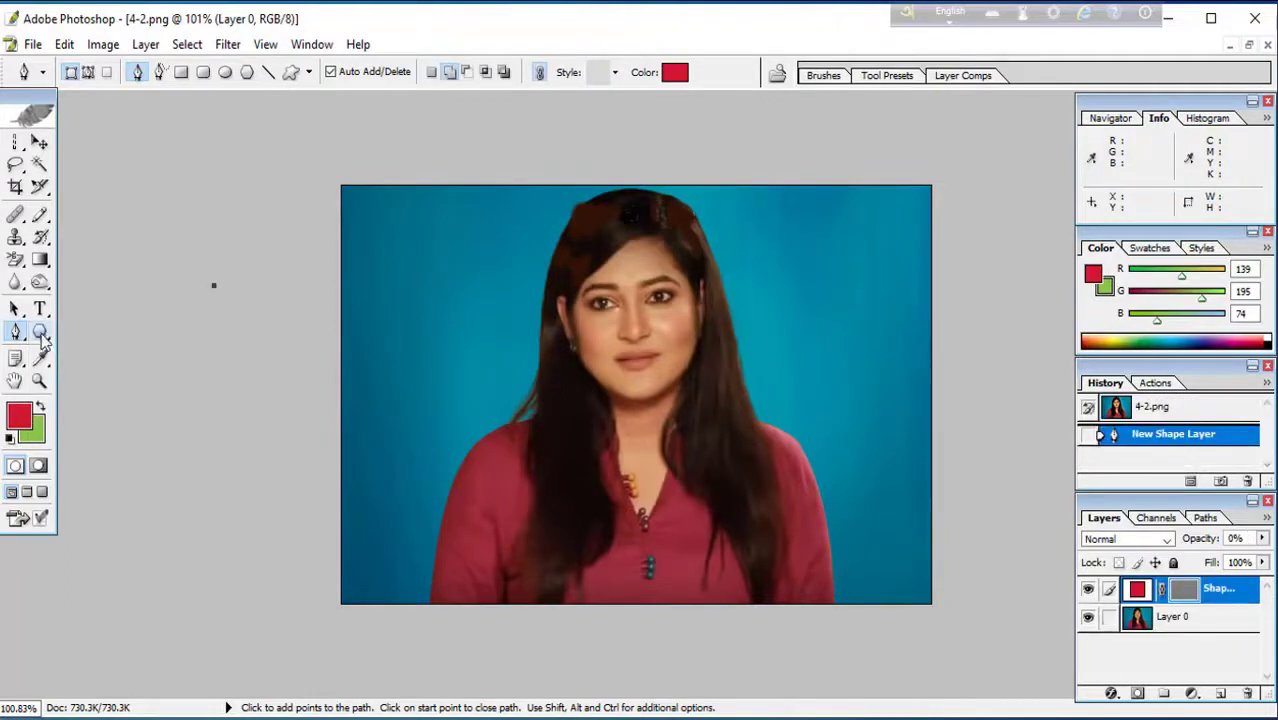
- Draw a red-filled rectangle shape on the photo
left_click(40, 335)
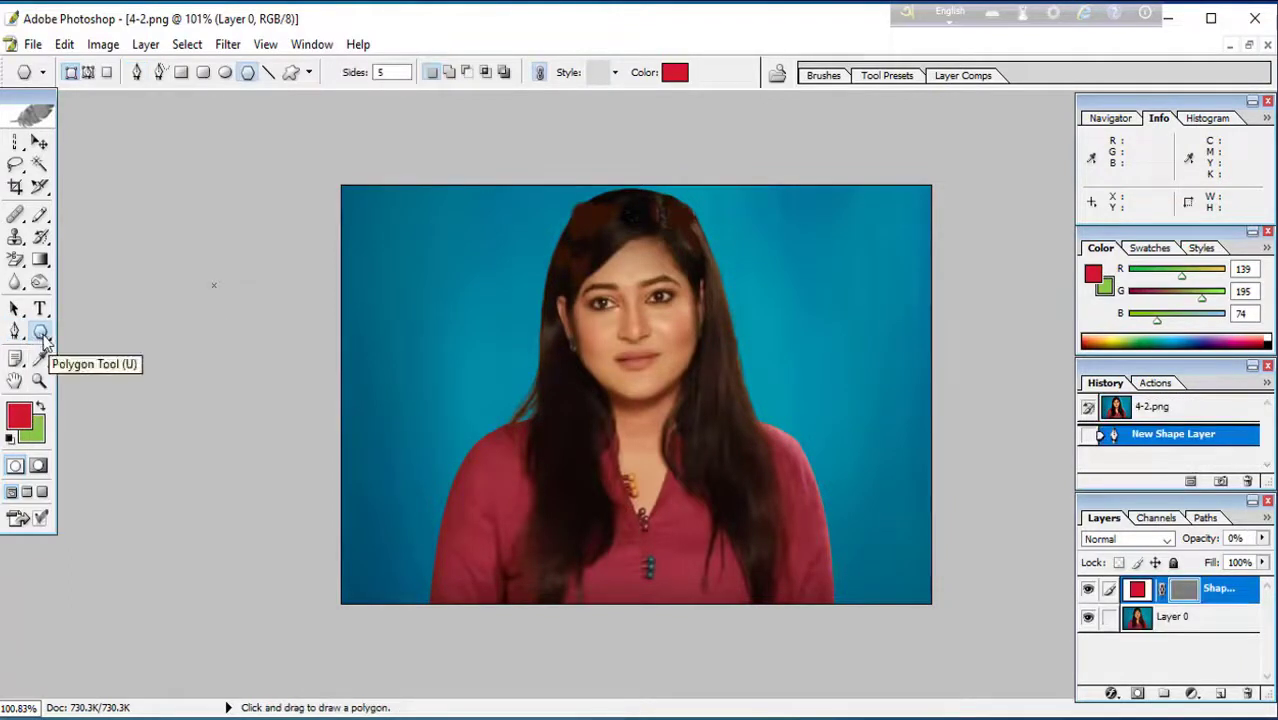
right_click(42, 337)
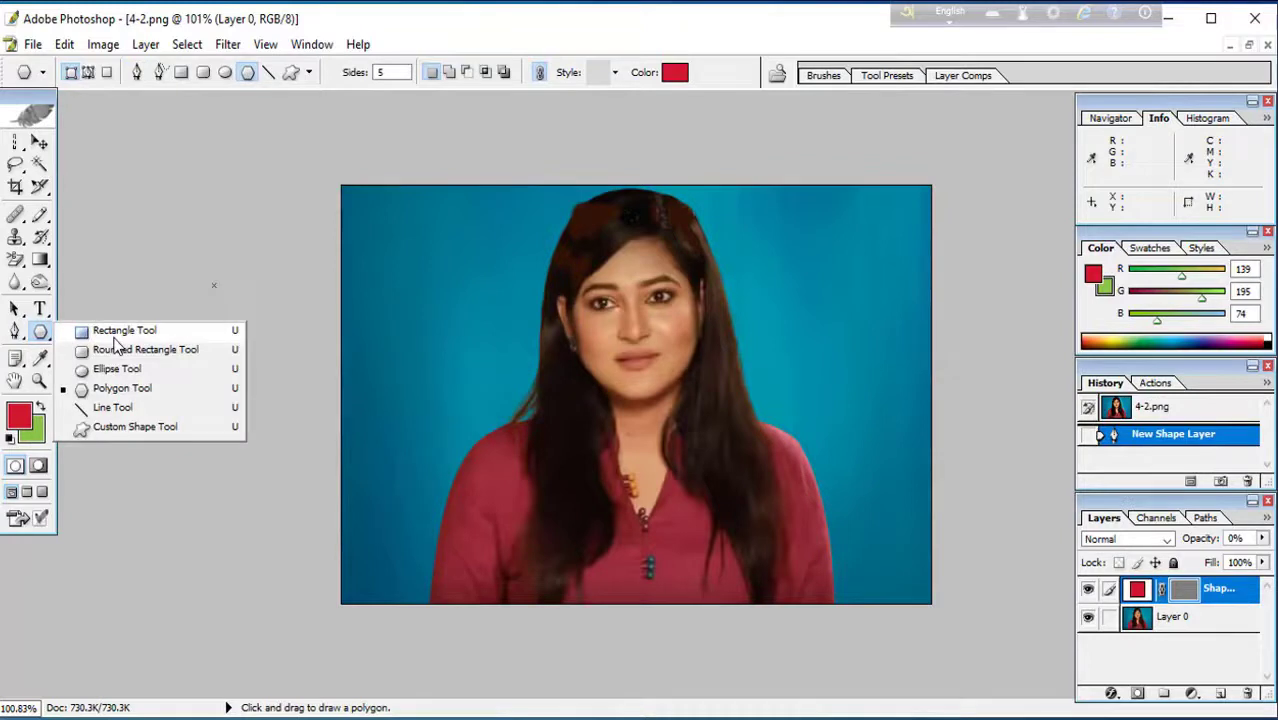
left_click(116, 338)
left_click_drag(460, 245, 551, 334)
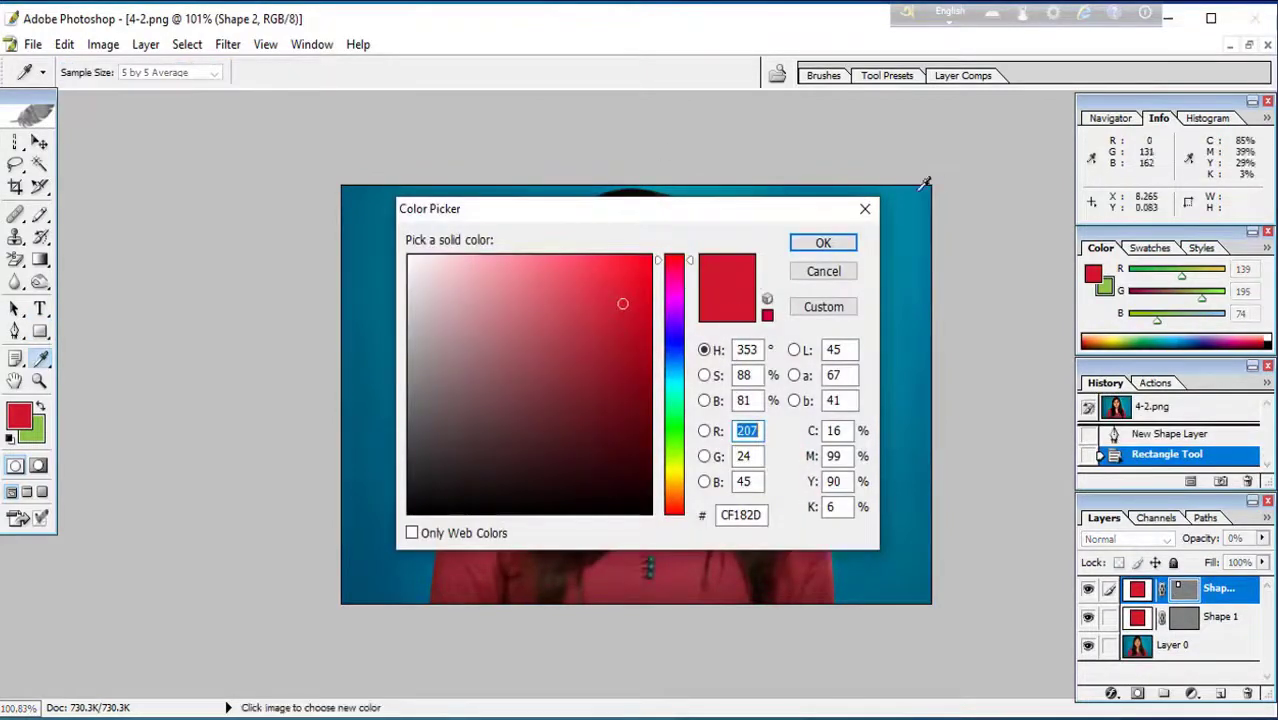
left_click(822, 243)
- Draw a pentagon across the right of the face and move it down and right
right_click(45, 340)
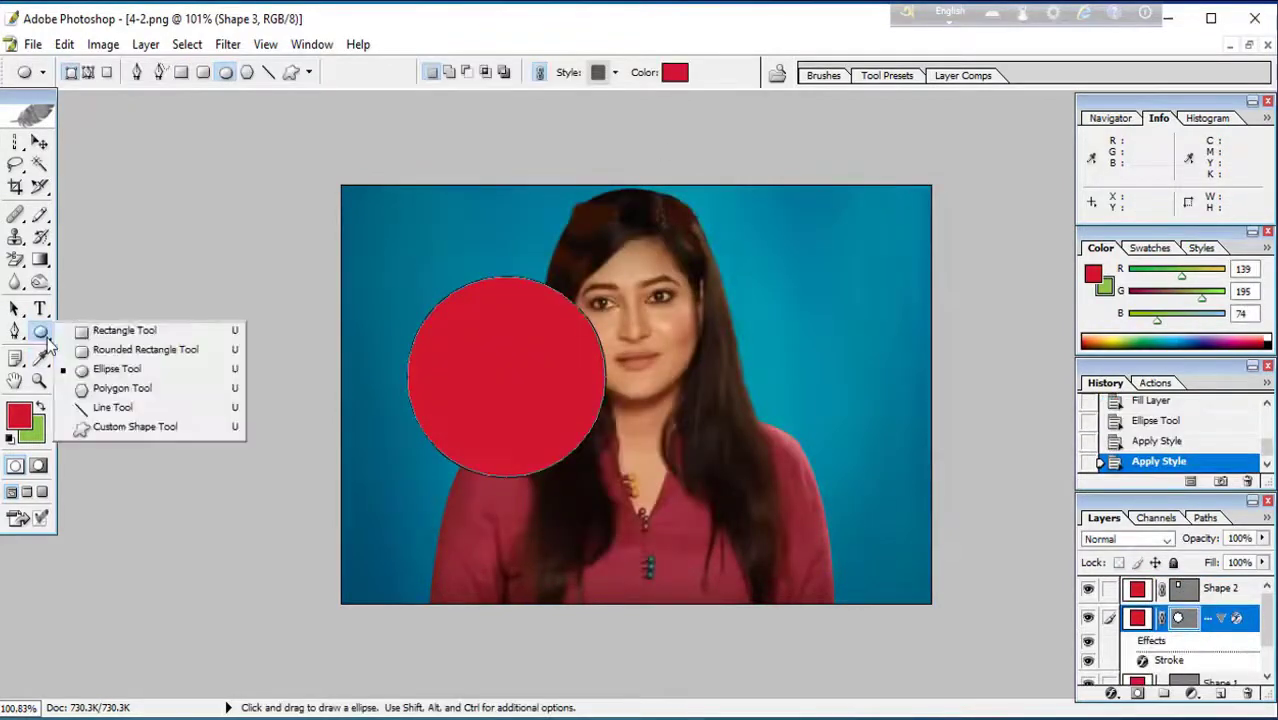
left_click(115, 388)
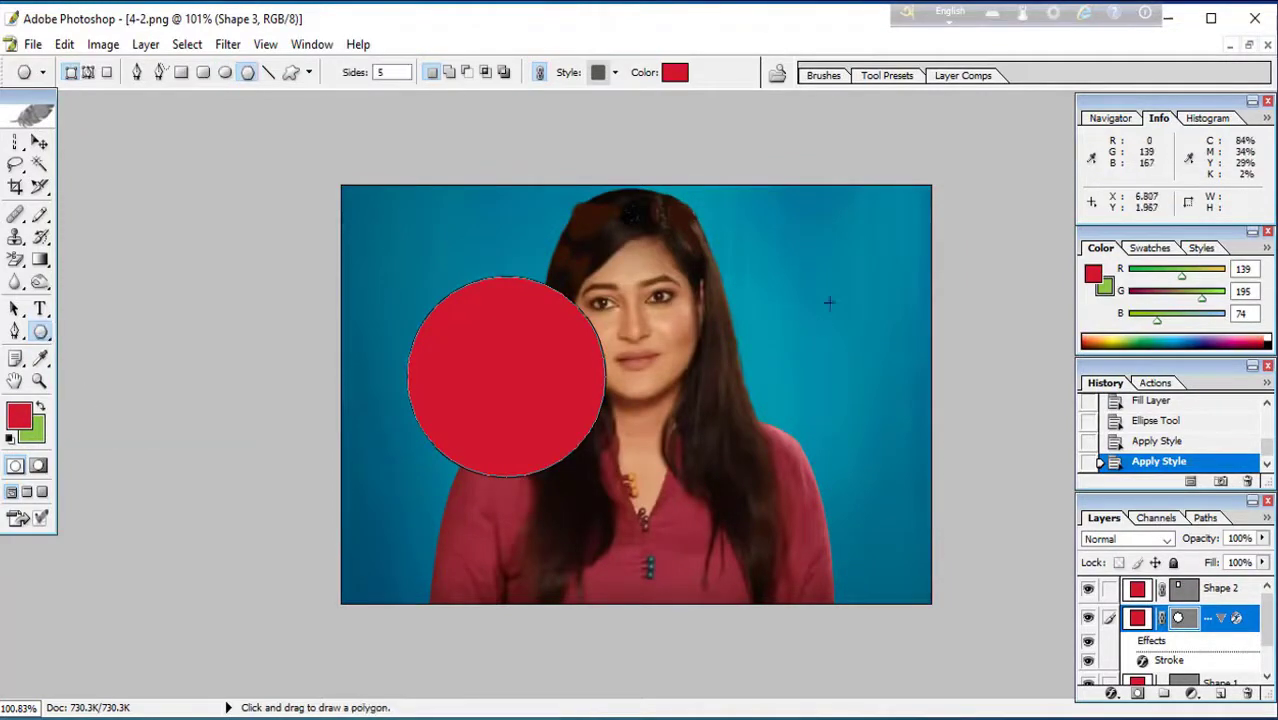
left_click_drag(766, 256, 866, 378)
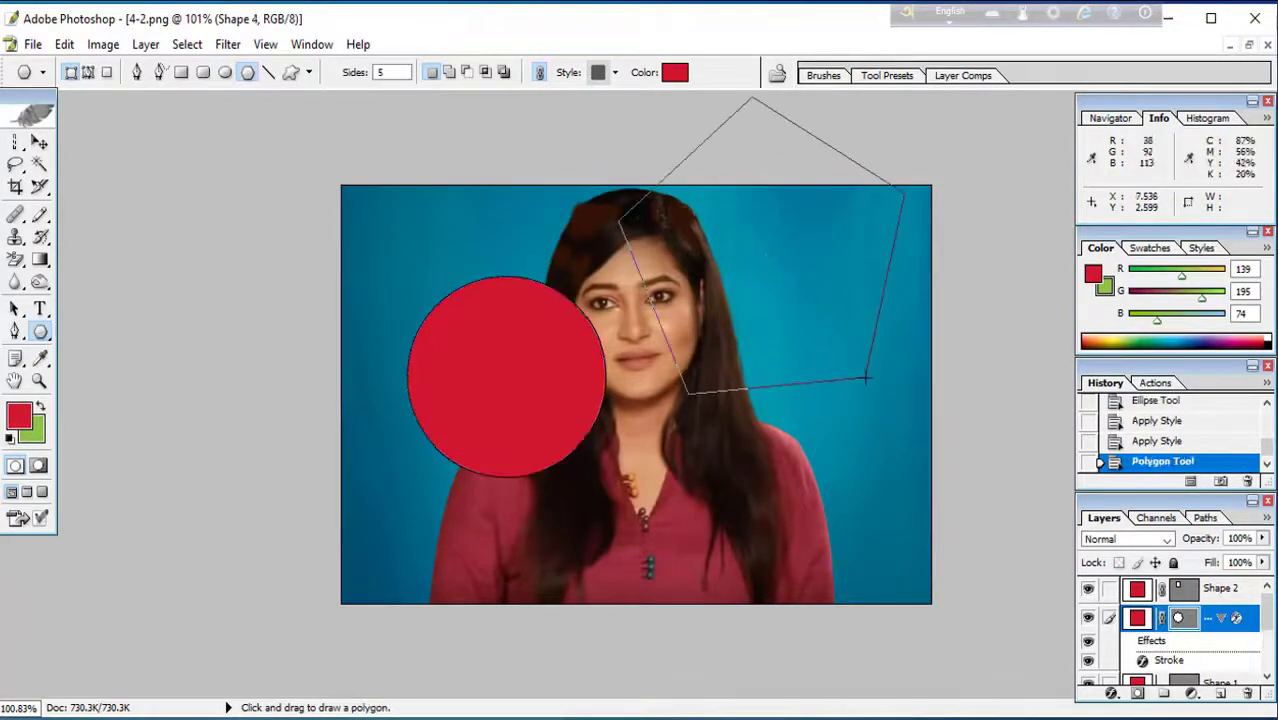
key("v")
left_click_drag(705, 212, 759, 397)
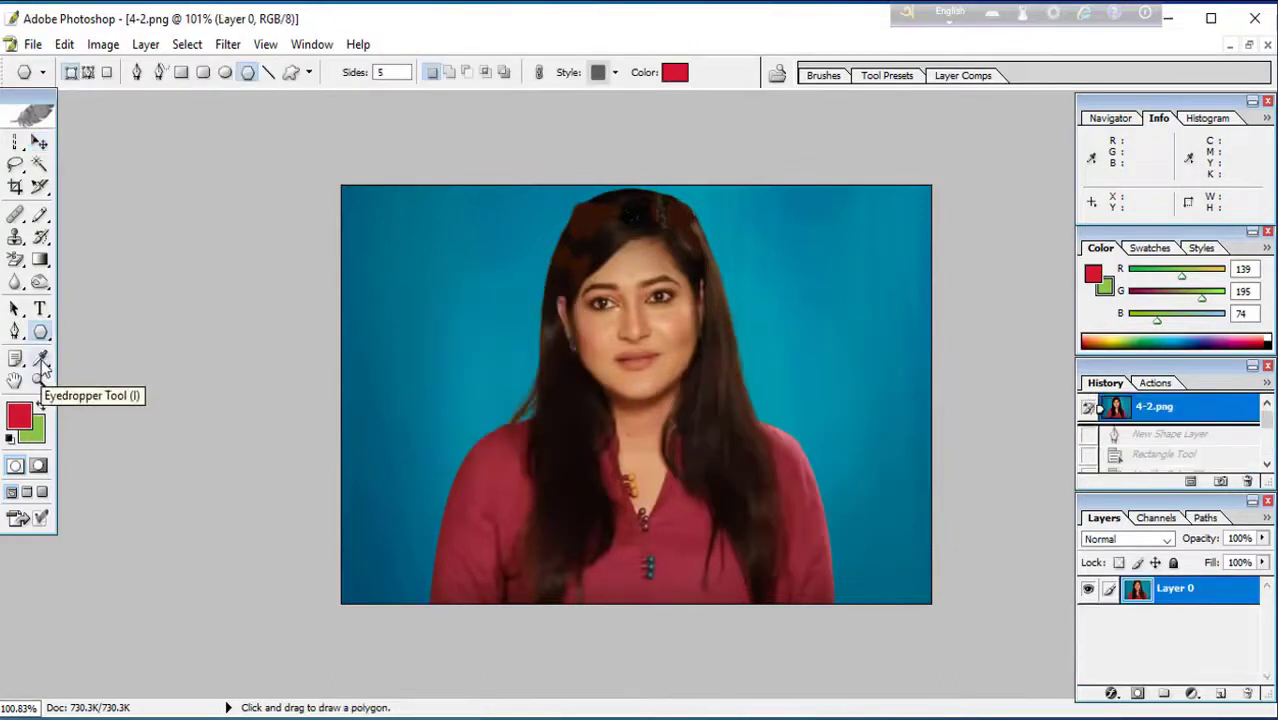
- Sample the teal backdrop, skin and shirt colours, ending on the shirt's dark red R145 G38 B51
left_click(42, 362)
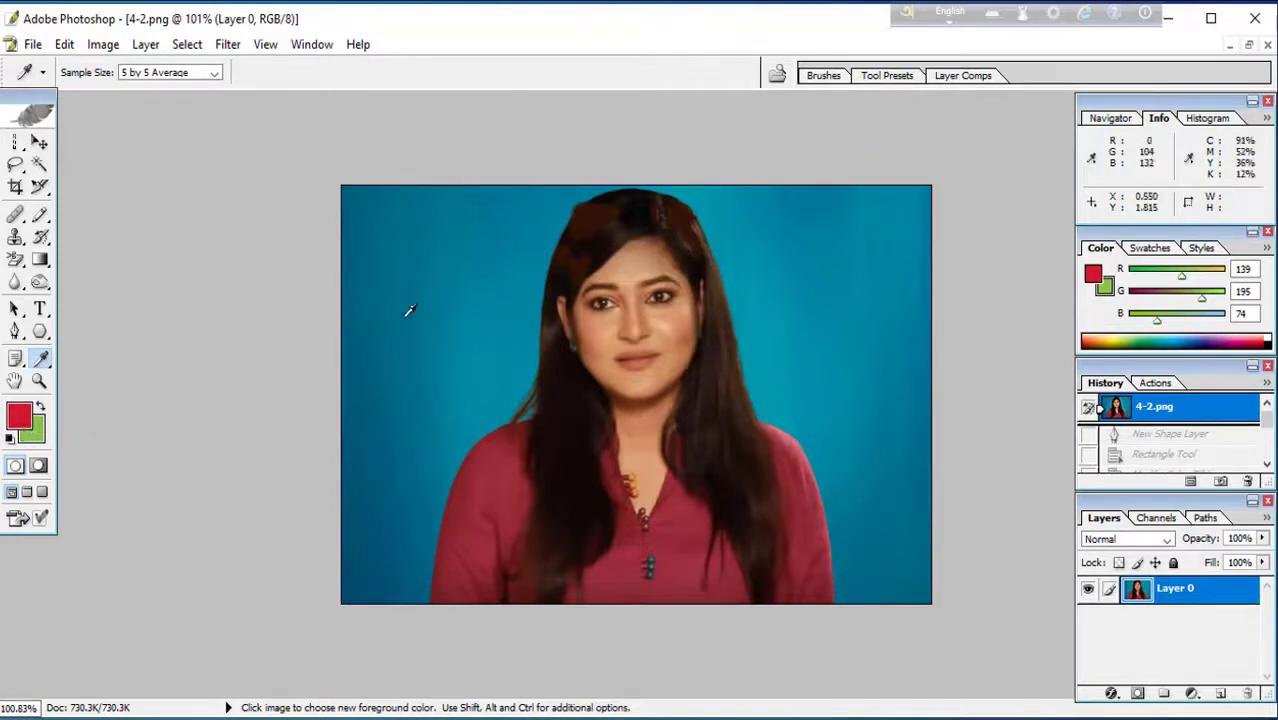
left_click(448, 302, "alt")
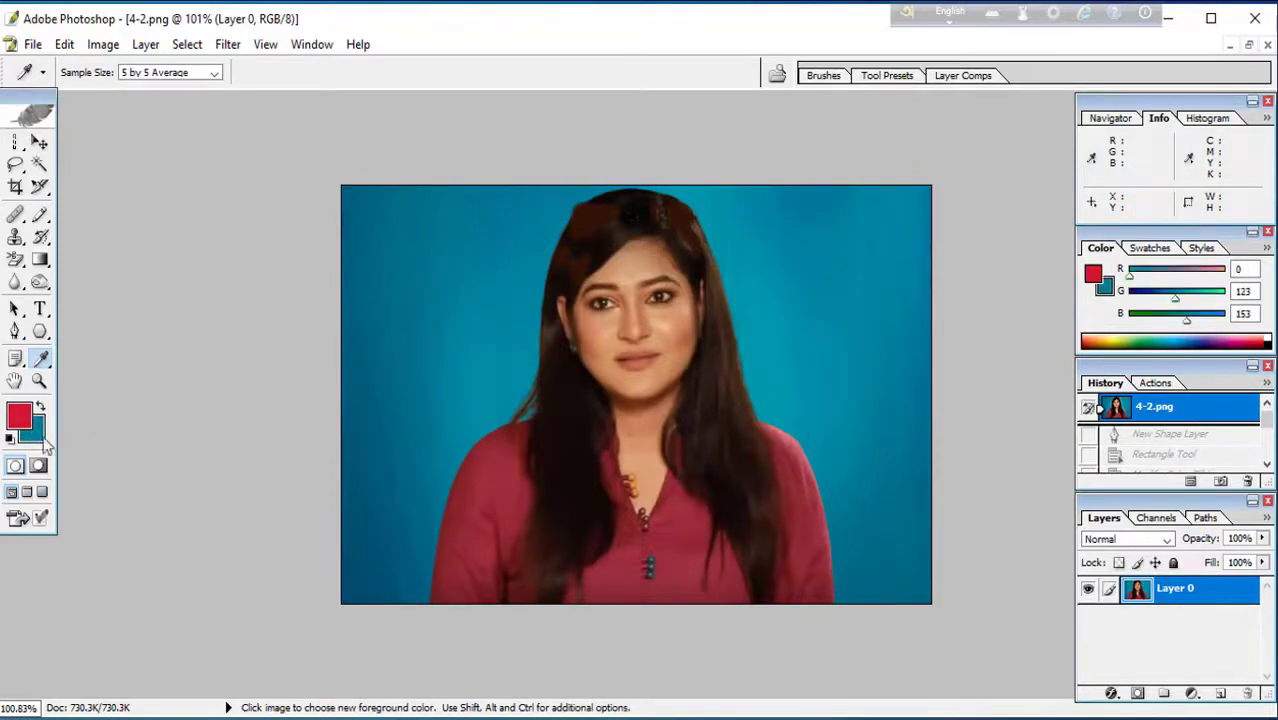
left_click(494, 463, "alt")
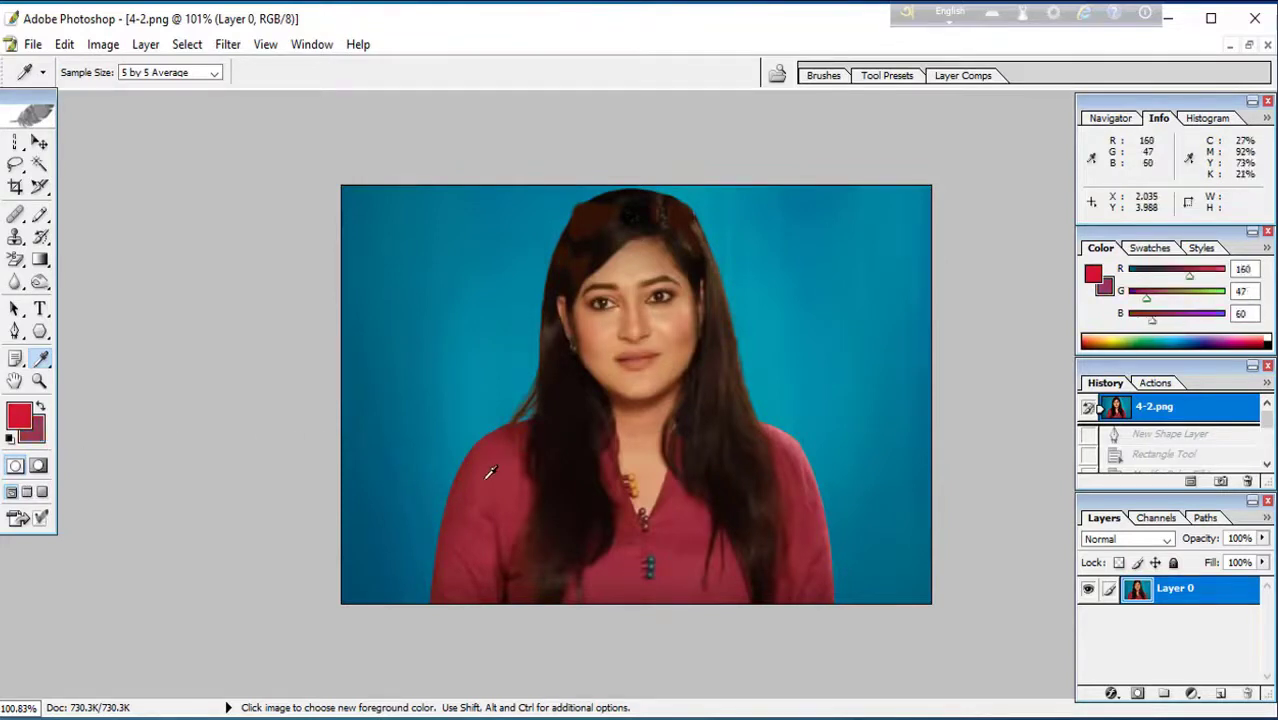
left_click(600, 310, "alt")
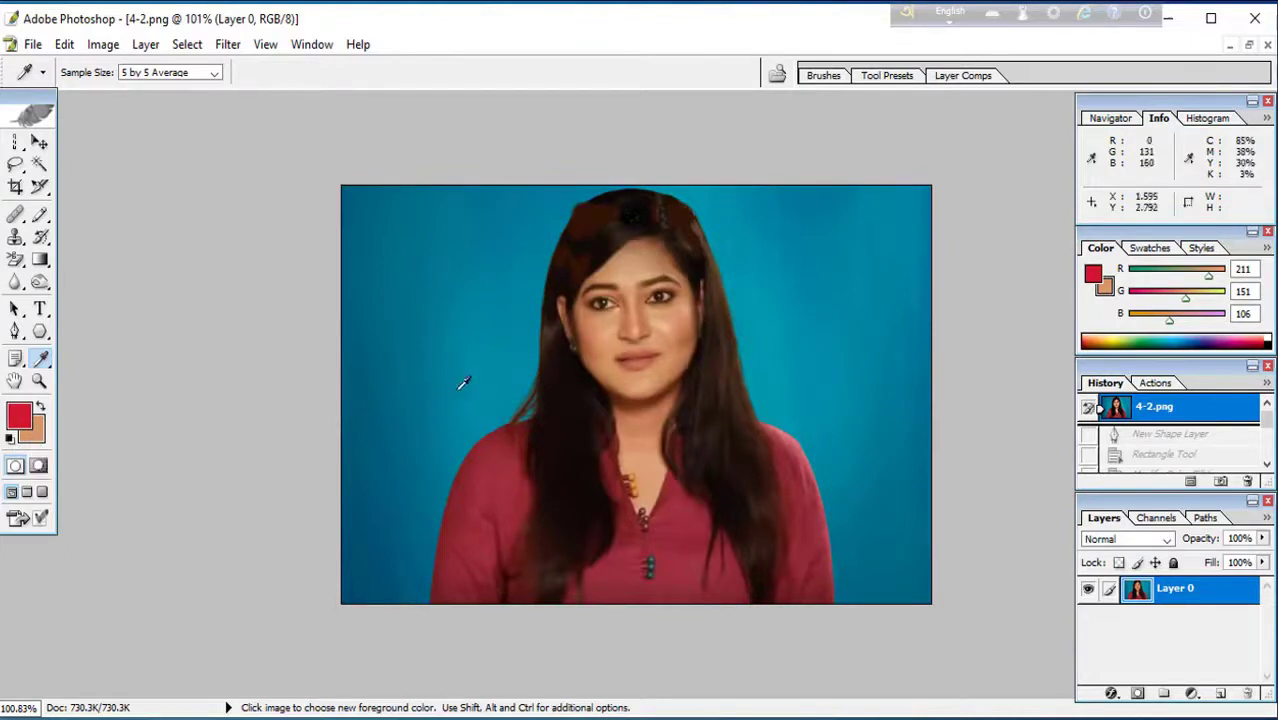
left_click(418, 265, "alt")
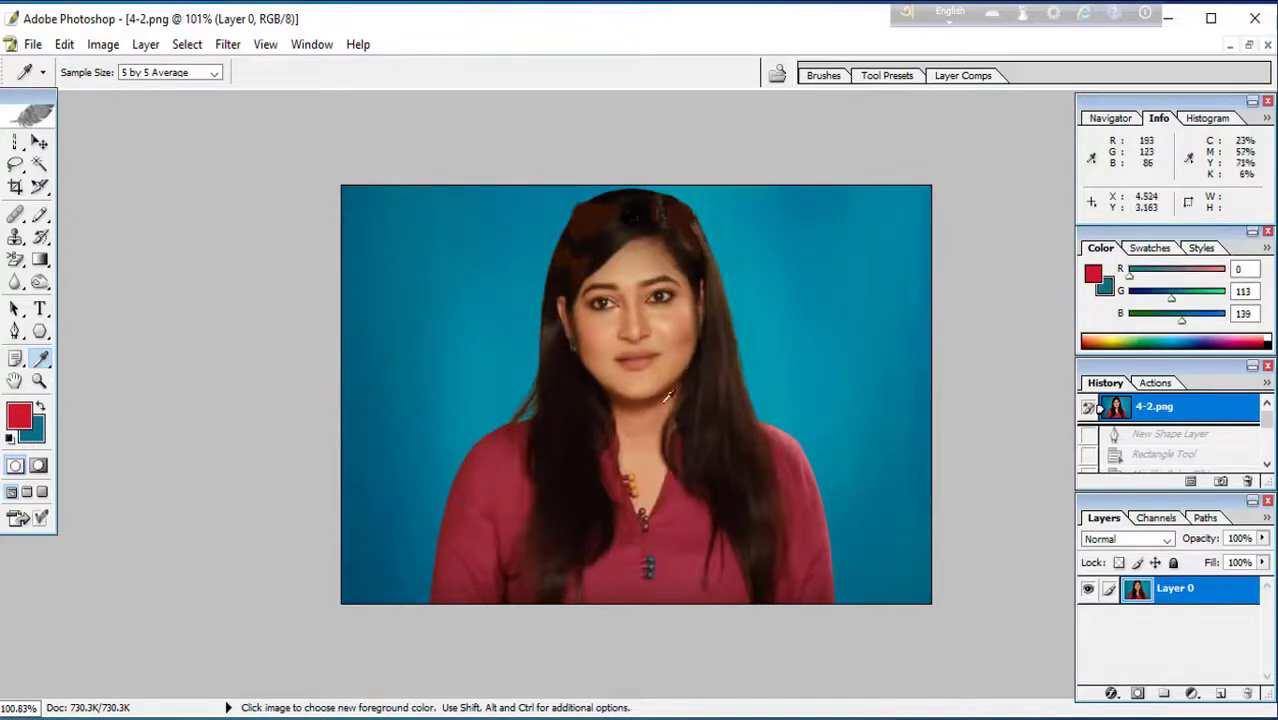
left_click(669, 332, "alt")
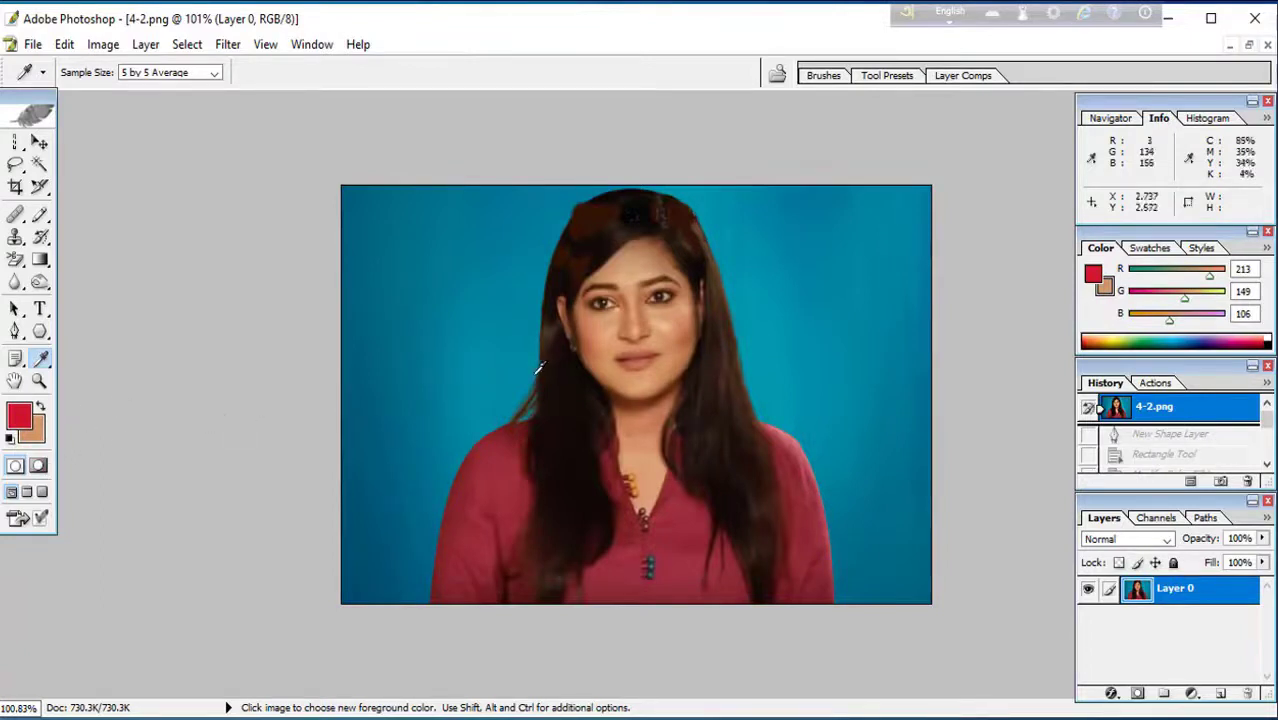
left_click(689, 537, "alt")
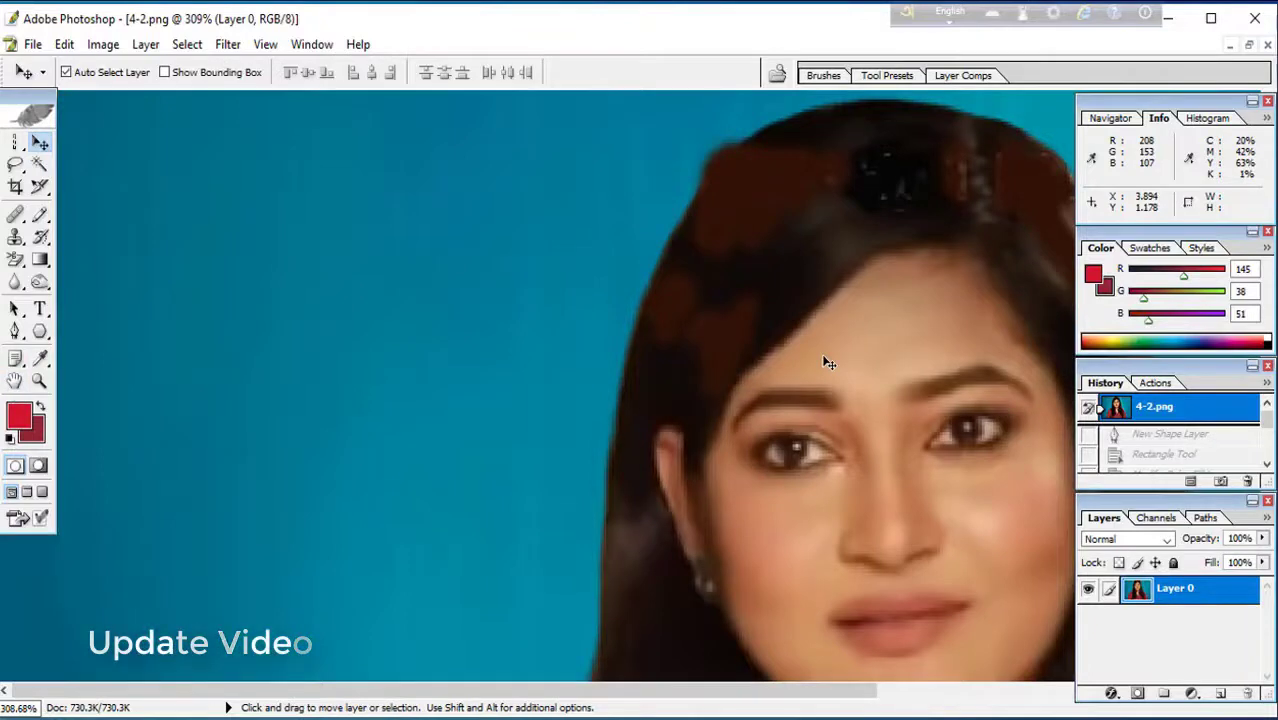
- Pan around the enlarged face, then return the whole portrait to 100% view
left_click(15, 381)
mouse_move(750, 390)
left_mouse_down()
mouse_move(541, 583)
mouse_move(747, 365)
mouse_move(302, 448)
left_mouse_up()
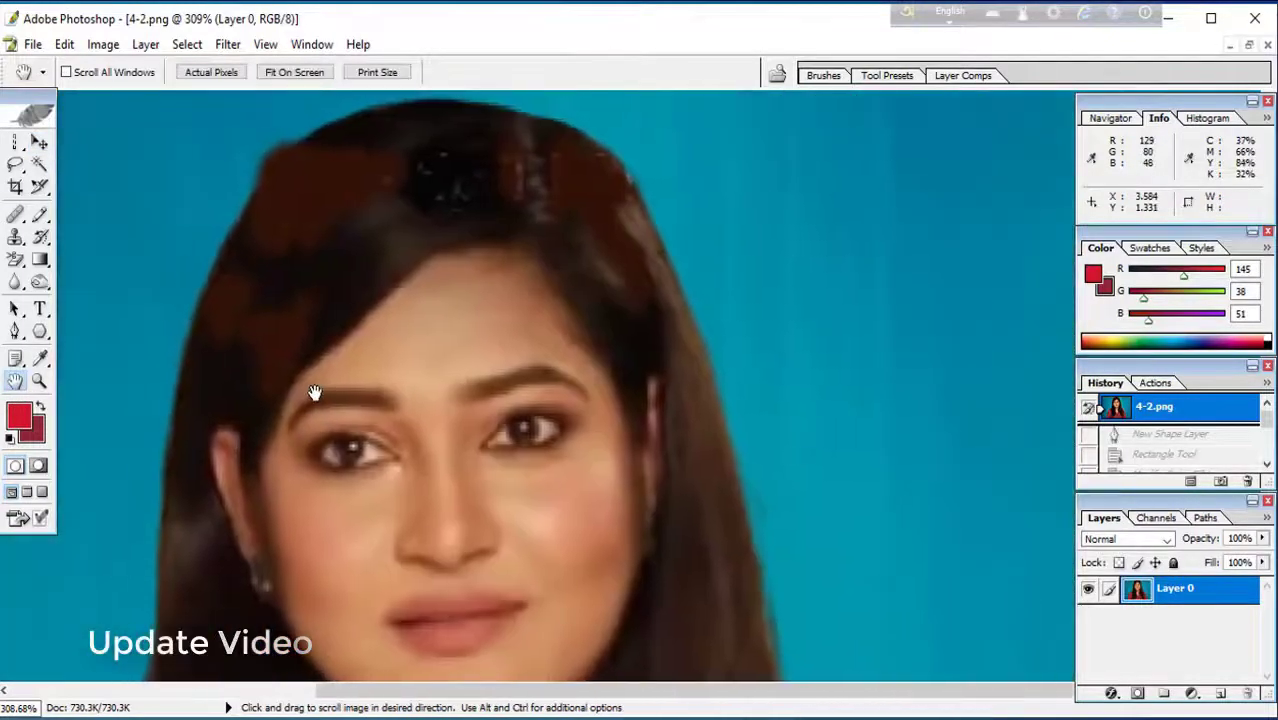
mouse_move(314, 394)
left_mouse_down()
mouse_move(479, 451)
mouse_move(485, 600)
mouse_move(719, 508)
mouse_move(722, 337)
mouse_move(678, 490)
mouse_move(668, 445)
left_mouse_up()
left_click_drag(545, 491, 579, 379)
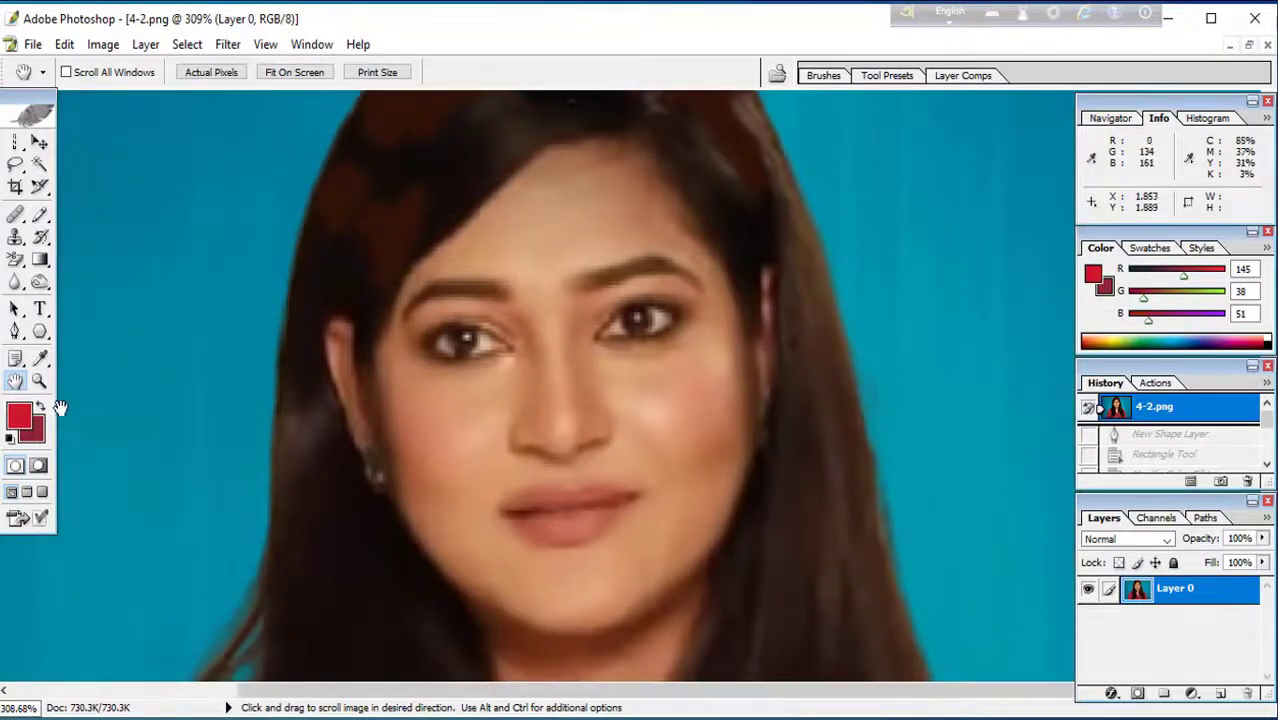
double_click(39, 383)
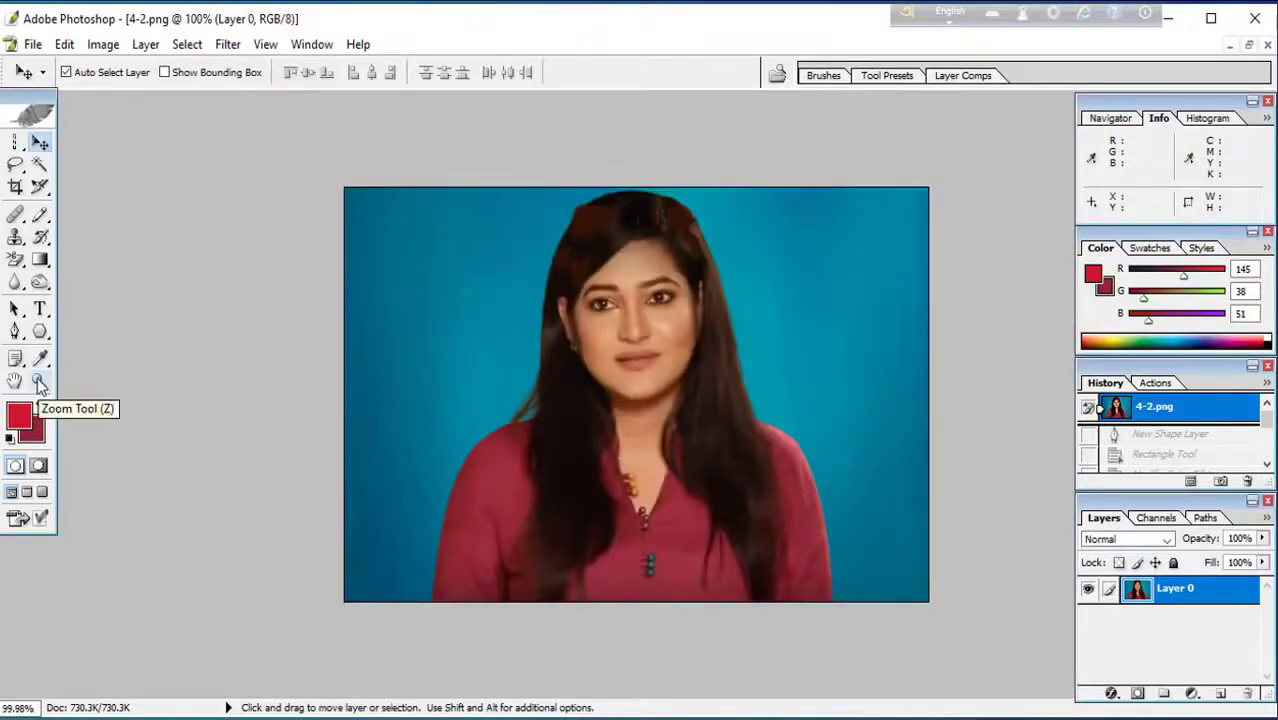
left_click(39, 383)
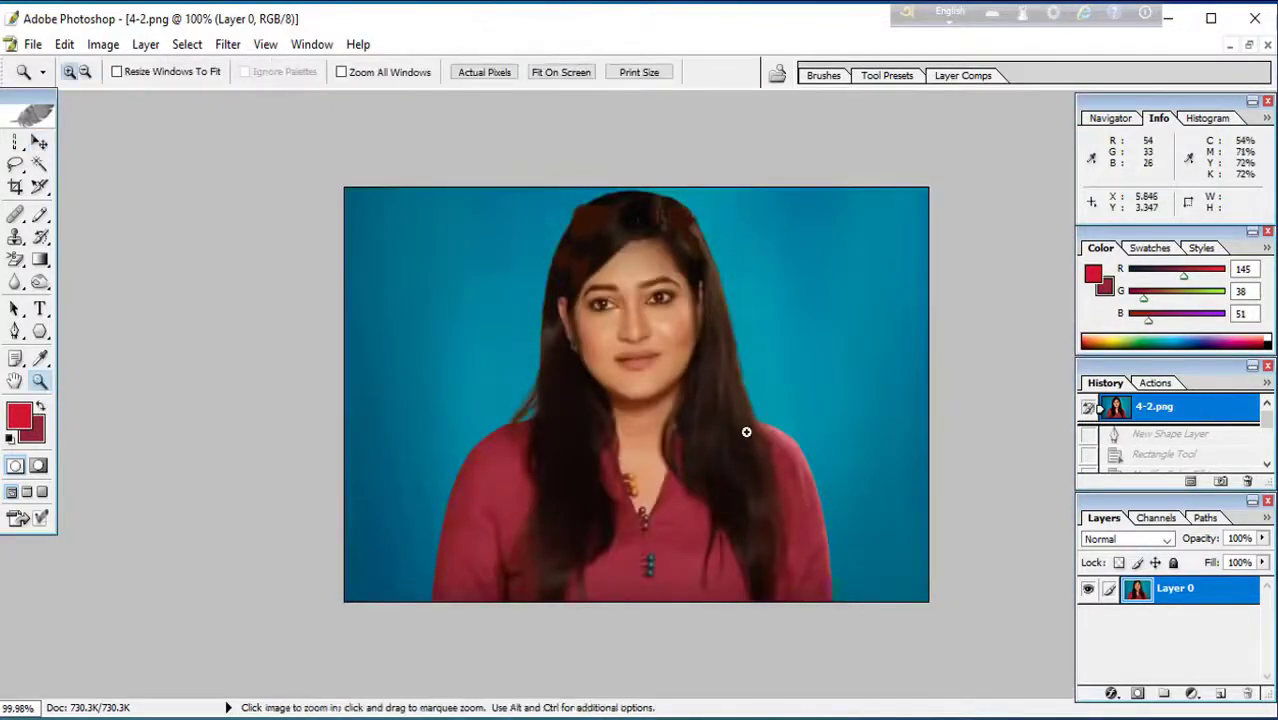
left_click(655, 412)
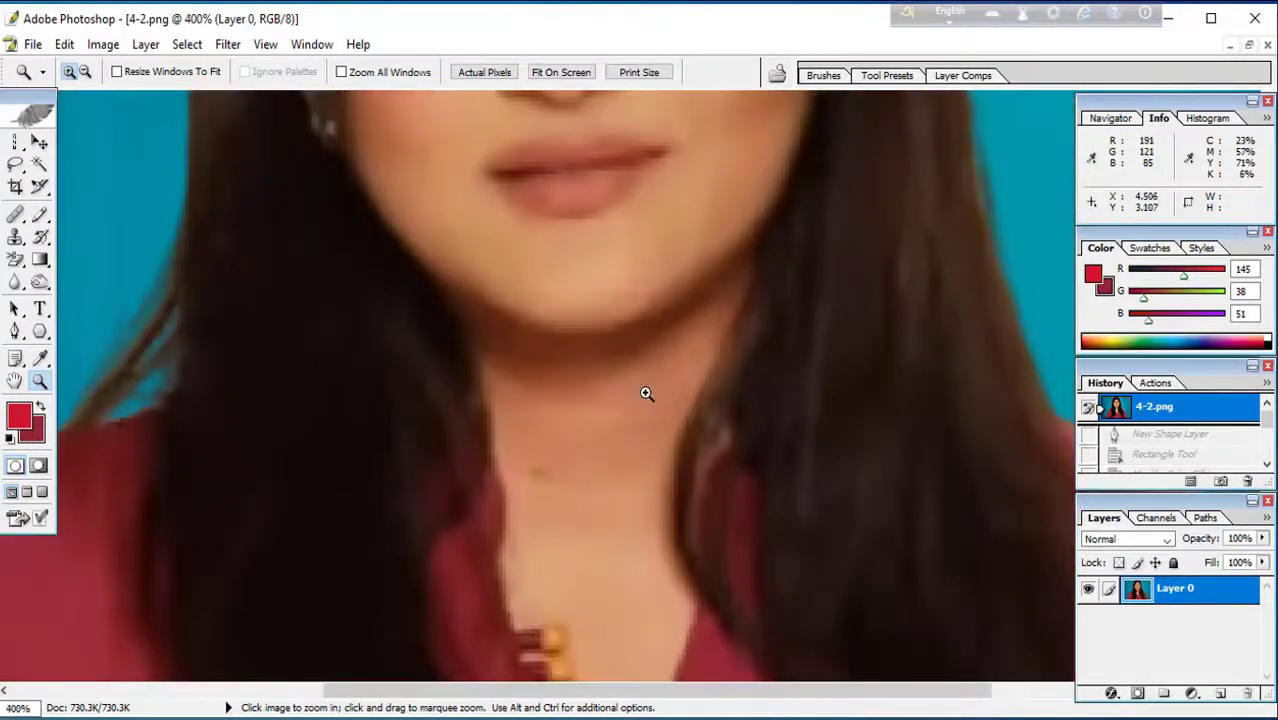
left_click(522, 397, "alt")
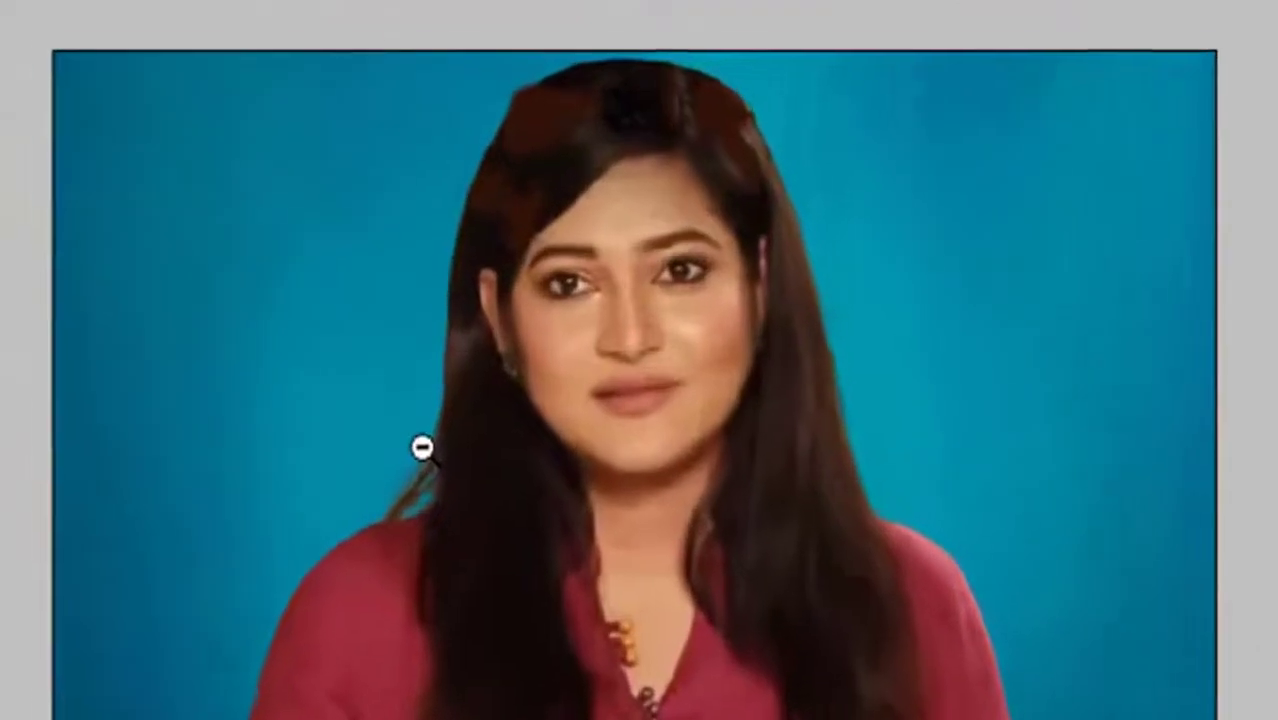